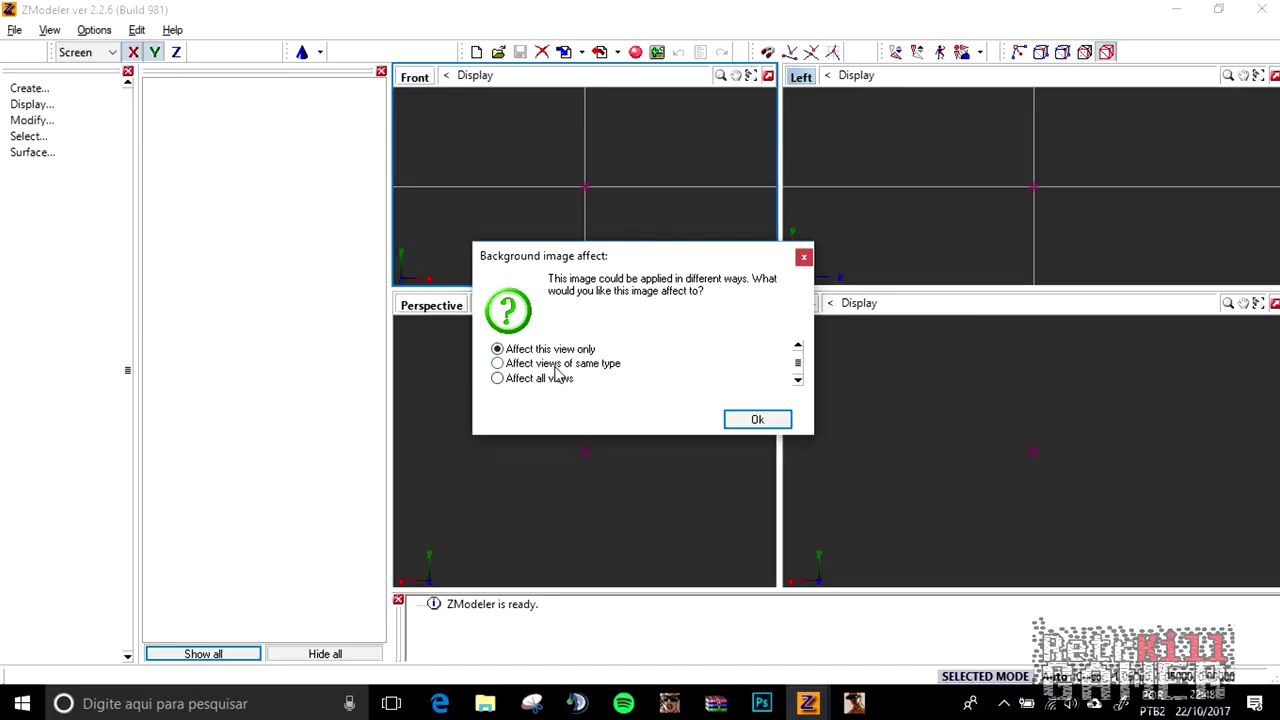
# Apply the chosen car background image to all views.
pyautogui.click(510, 385)
pyautogui.click(750, 421)
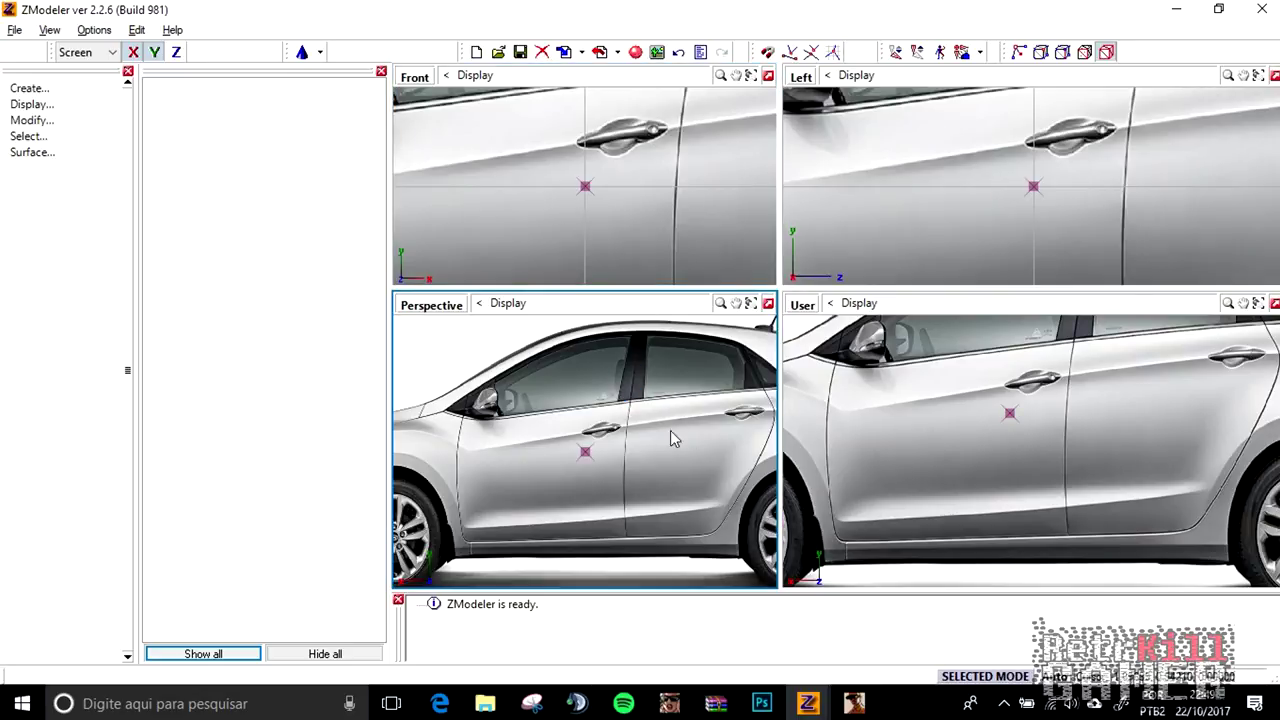
# Examine the car reference image in the Left view, focusing on the front wheel arch and fender.
pyautogui.scroll(-1, 716, 159)
pyautogui.scroll(-1, 874, 136)
pyautogui.moveTo(1000, 154); pyautogui.dragTo(1040, 171, button='middle')
pyautogui.scroll(-1, 916, 192)
pyautogui.scroll(-4, 1040, 178)
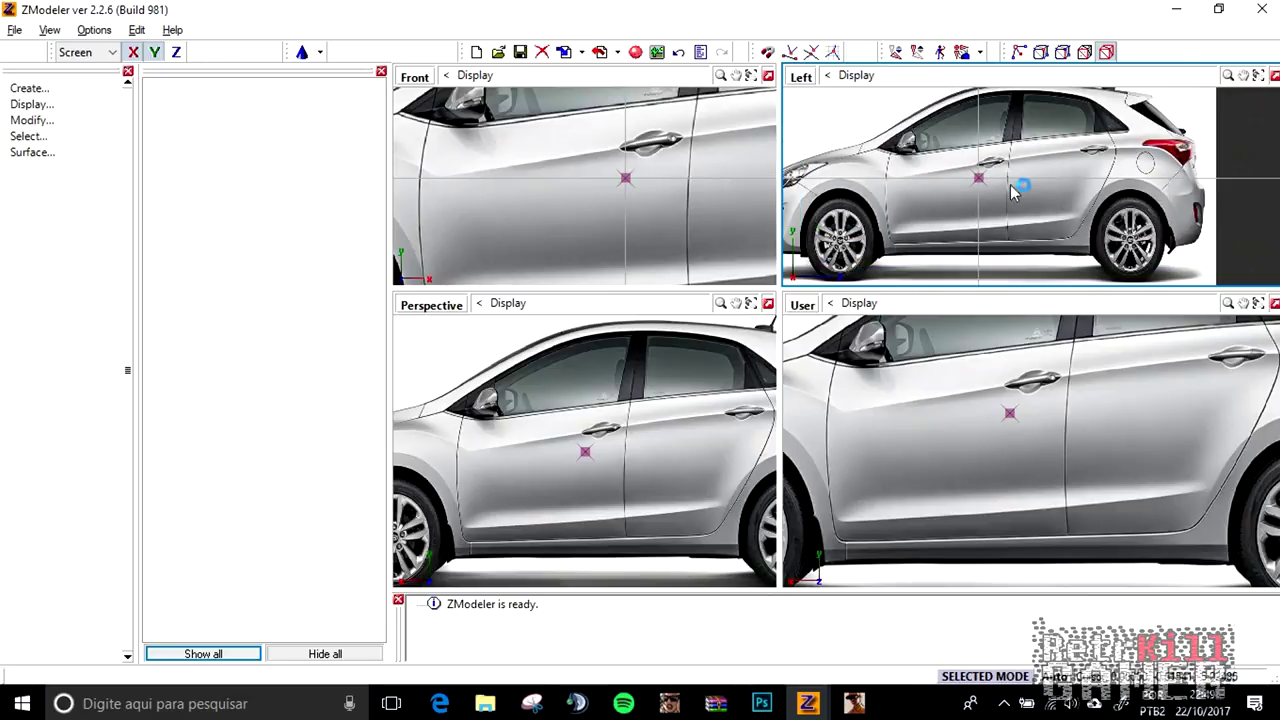
pyautogui.scroll(8, 1020, 207)
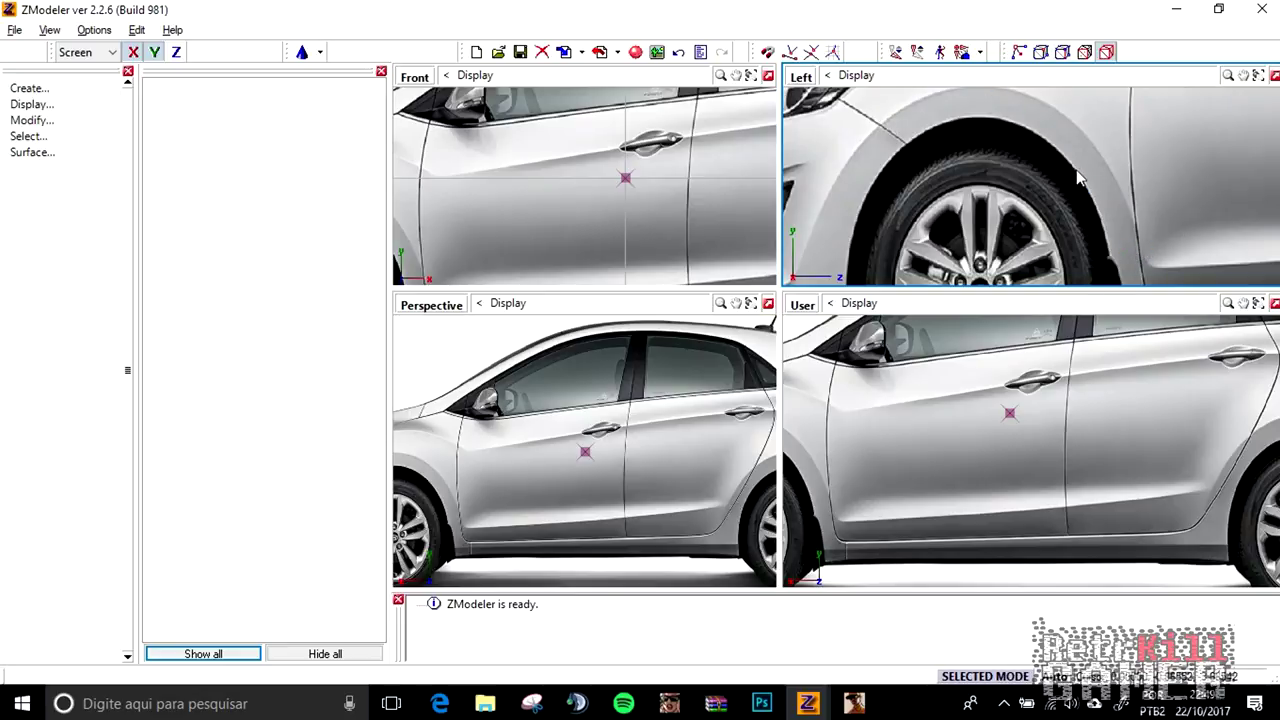
pyautogui.moveTo(1075, 168); pyautogui.dragTo(1050, 230, button='middle')
pyautogui.scroll(-4, 916, 142)
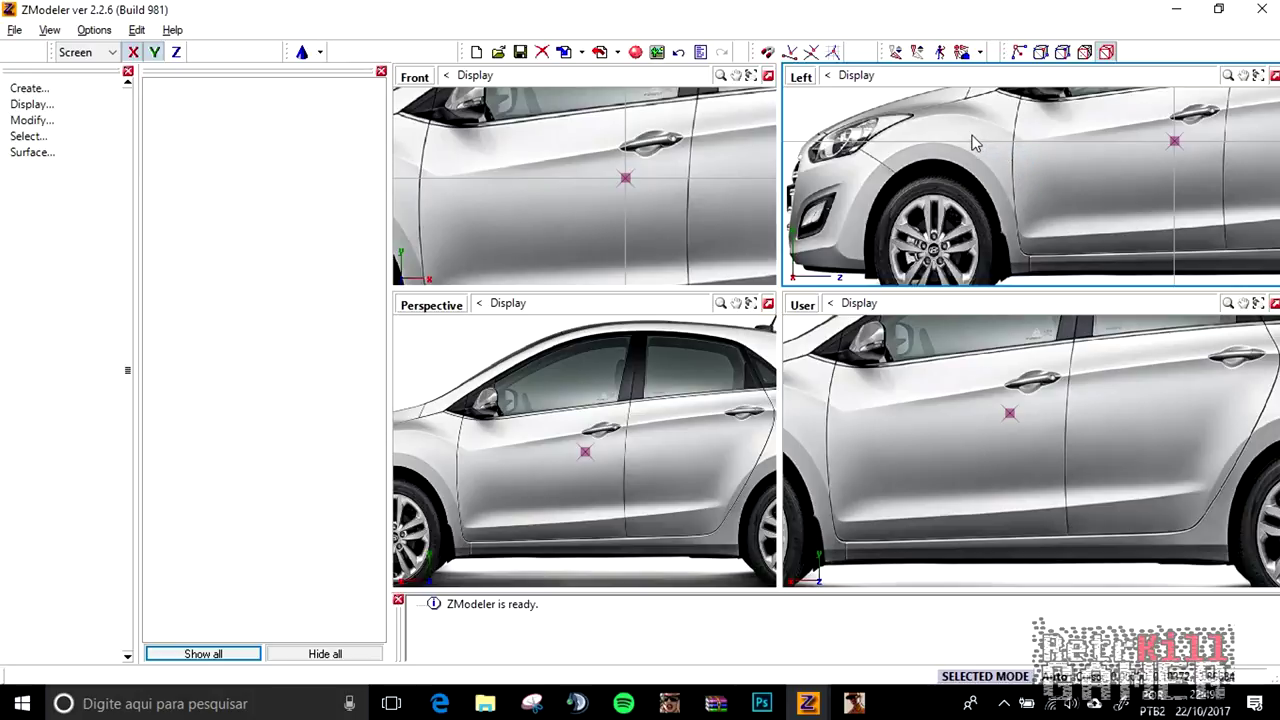
pyautogui.scroll(5, 911, 170)
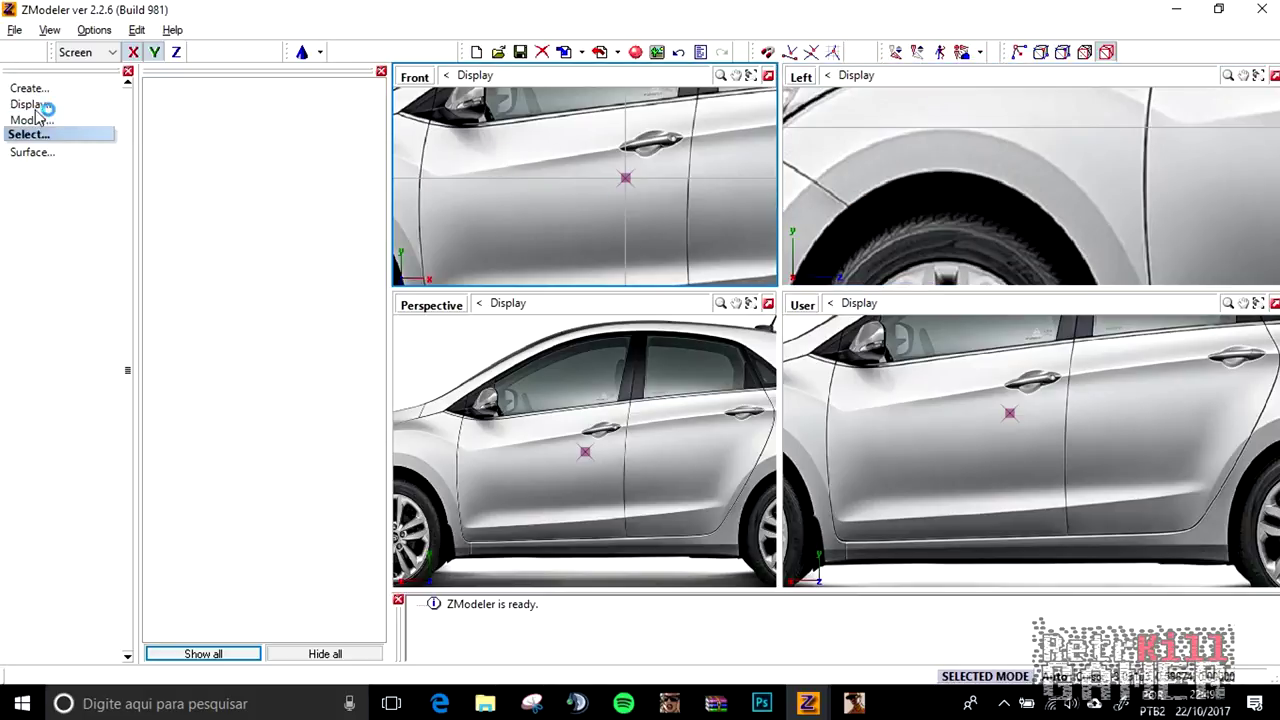
pyautogui.click(1117, 56)
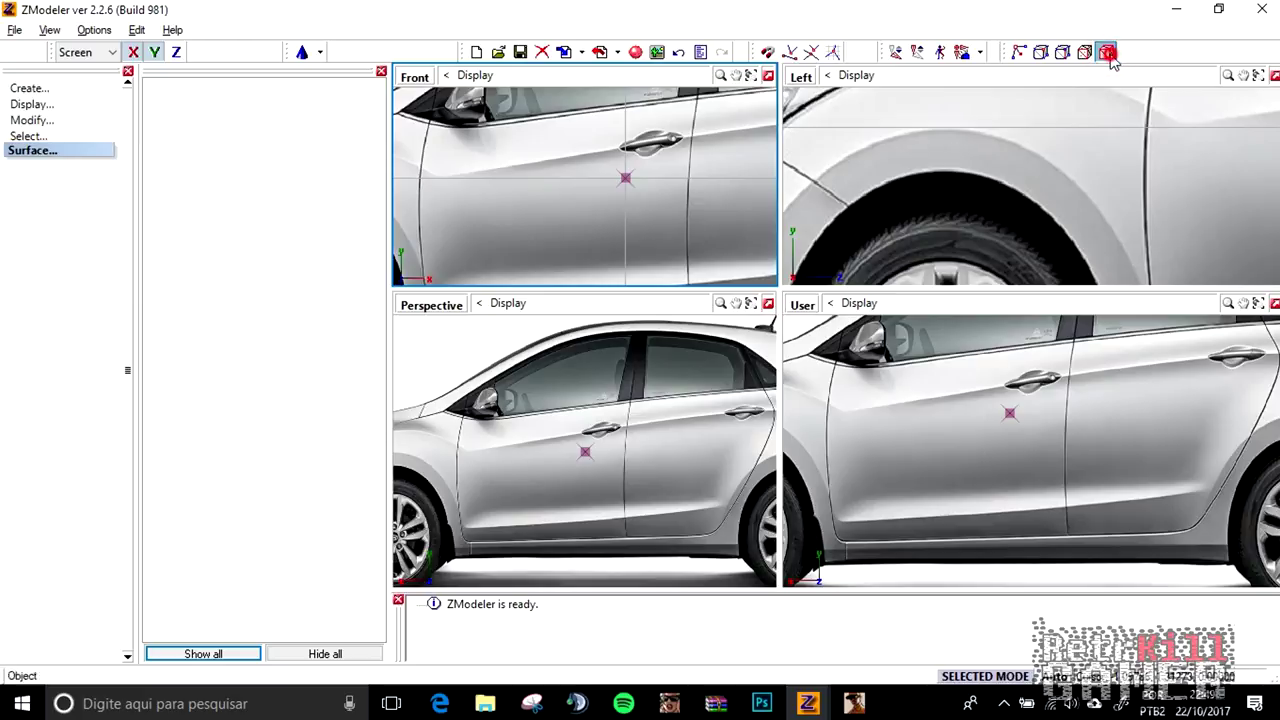
pyautogui.click(1085, 53)
pyautogui.doubleClick(1108, 50)
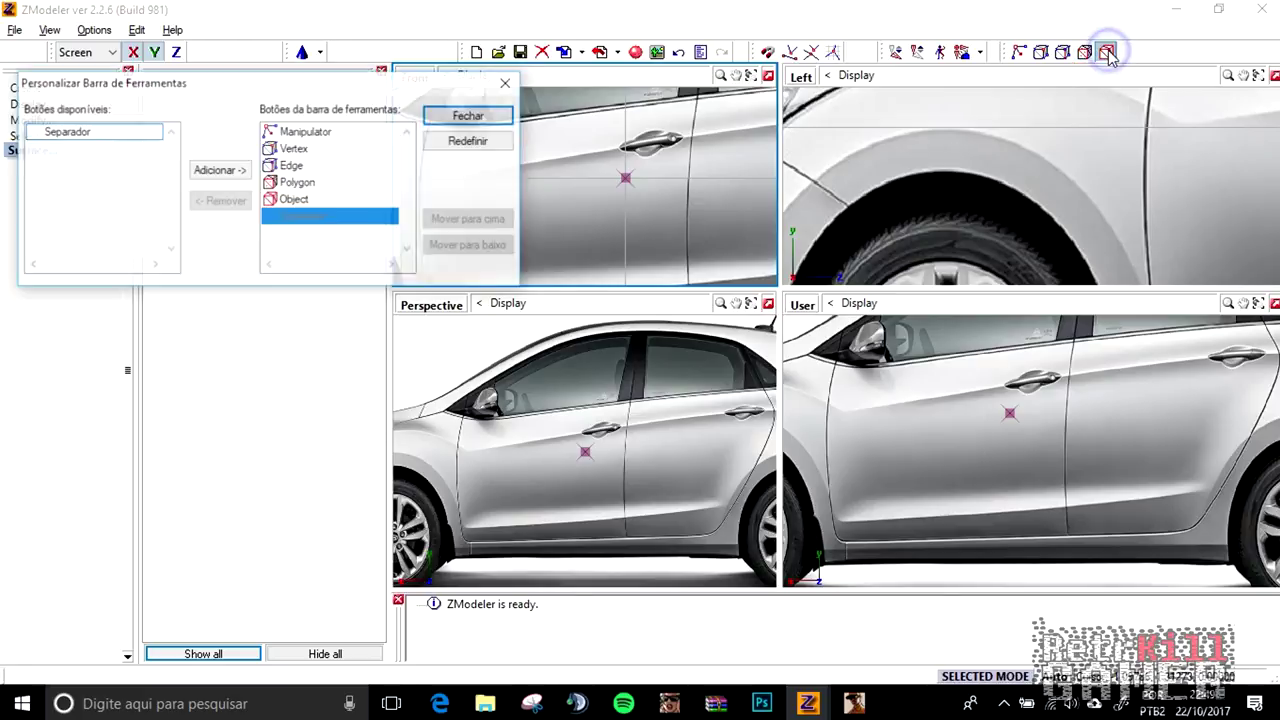
pyautogui.click(504, 87)
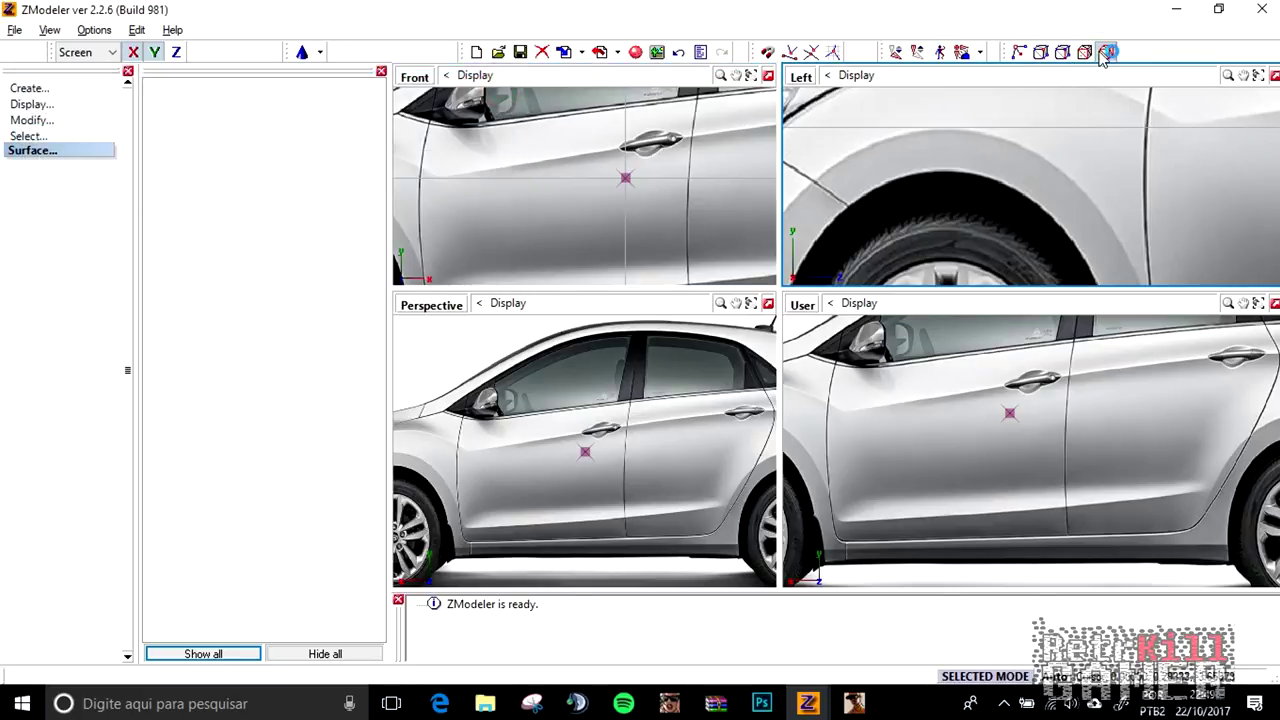
# Create a small grid surface over the top of the front wheel arch in the Left view.
pyautogui.click(30, 87)
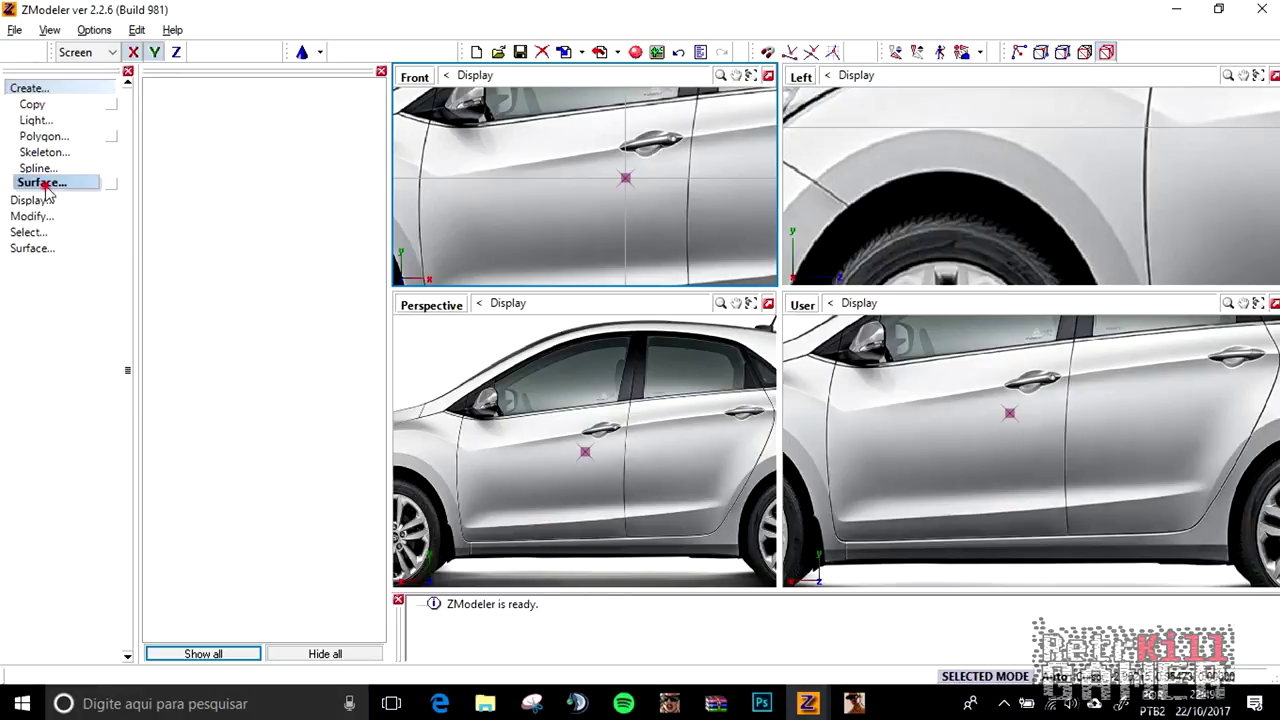
pyautogui.click(40, 184)
pyautogui.click(40, 200)
pyautogui.scroll(2, 888, 133)
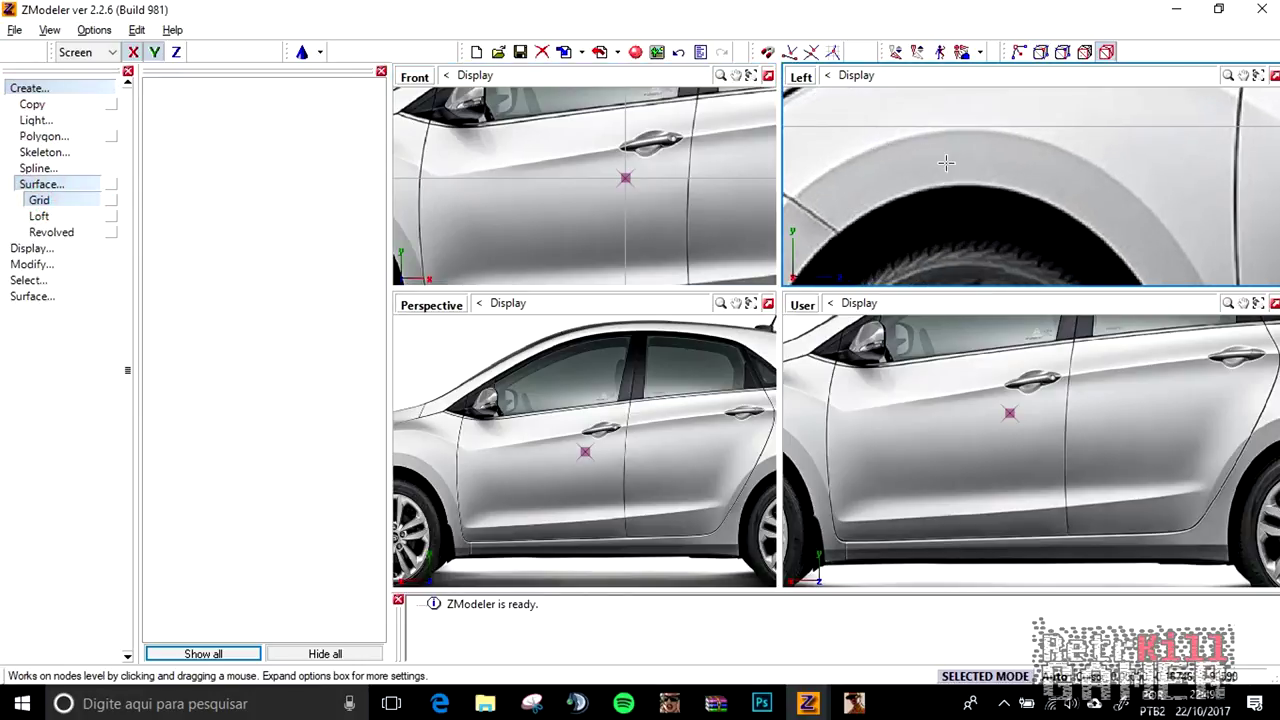
pyautogui.moveTo(921, 137); pyautogui.dragTo(1024, 182)
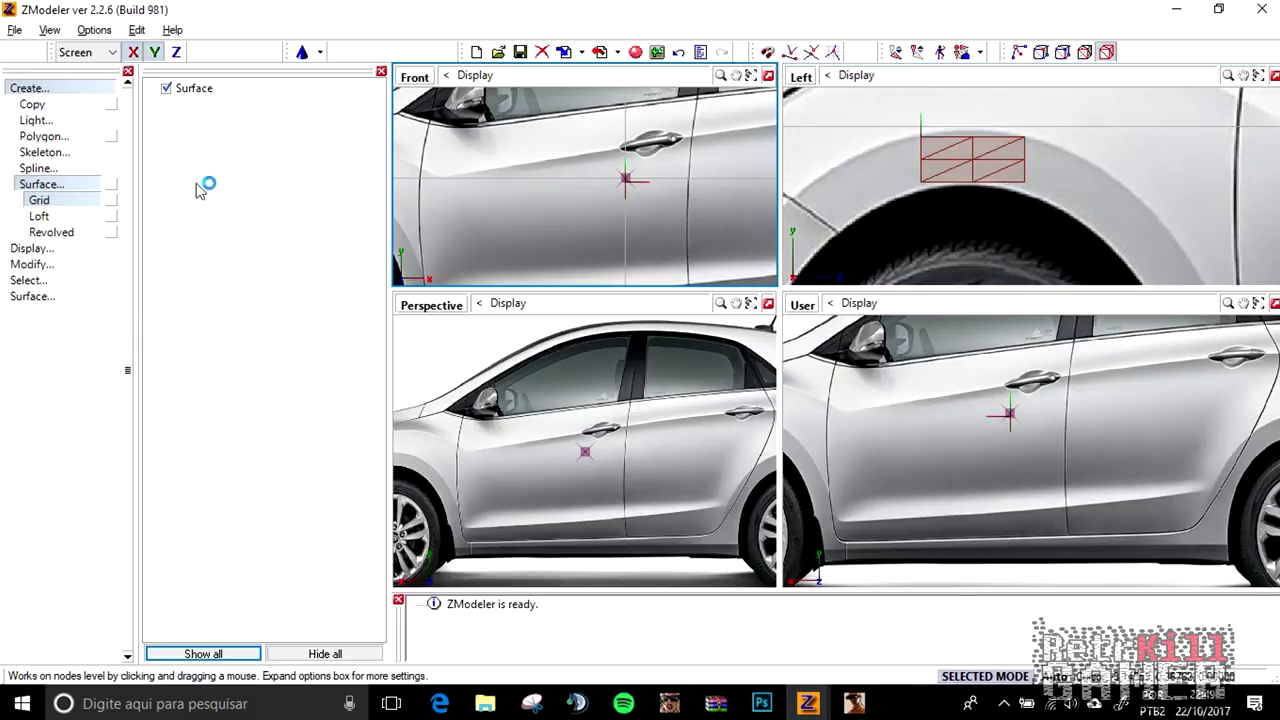
# Activate single-polygon creation and switch the editing level to vertices.
pyautogui.click(40, 137)
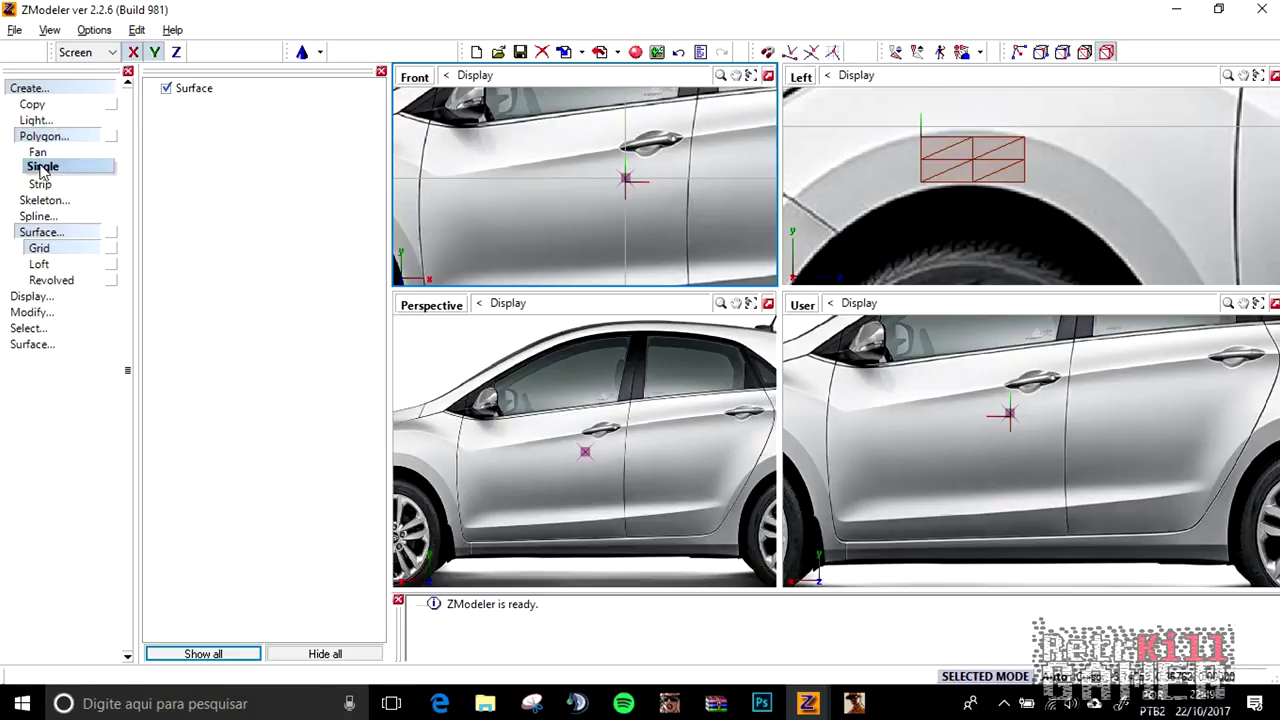
pyautogui.click(43, 167)
pyautogui.moveTo(1065, 217); pyautogui.dragTo(1032, 216, button='middle')
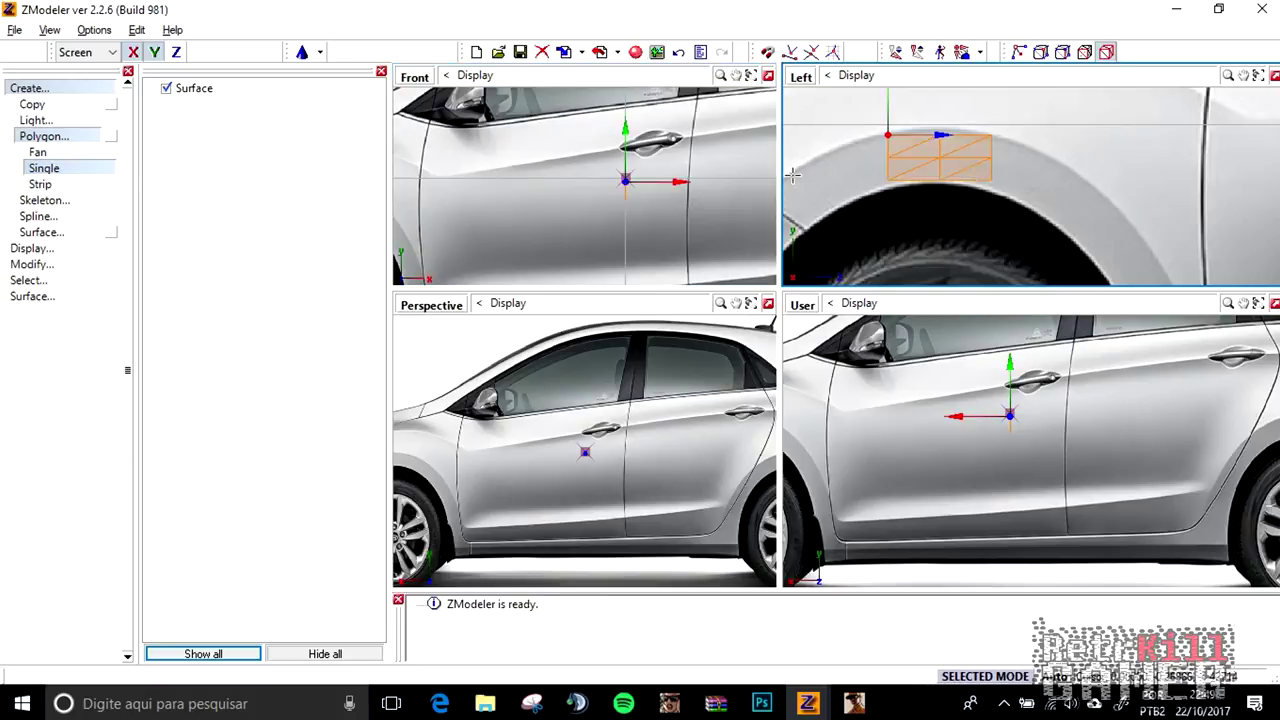
pyautogui.click(42, 184)
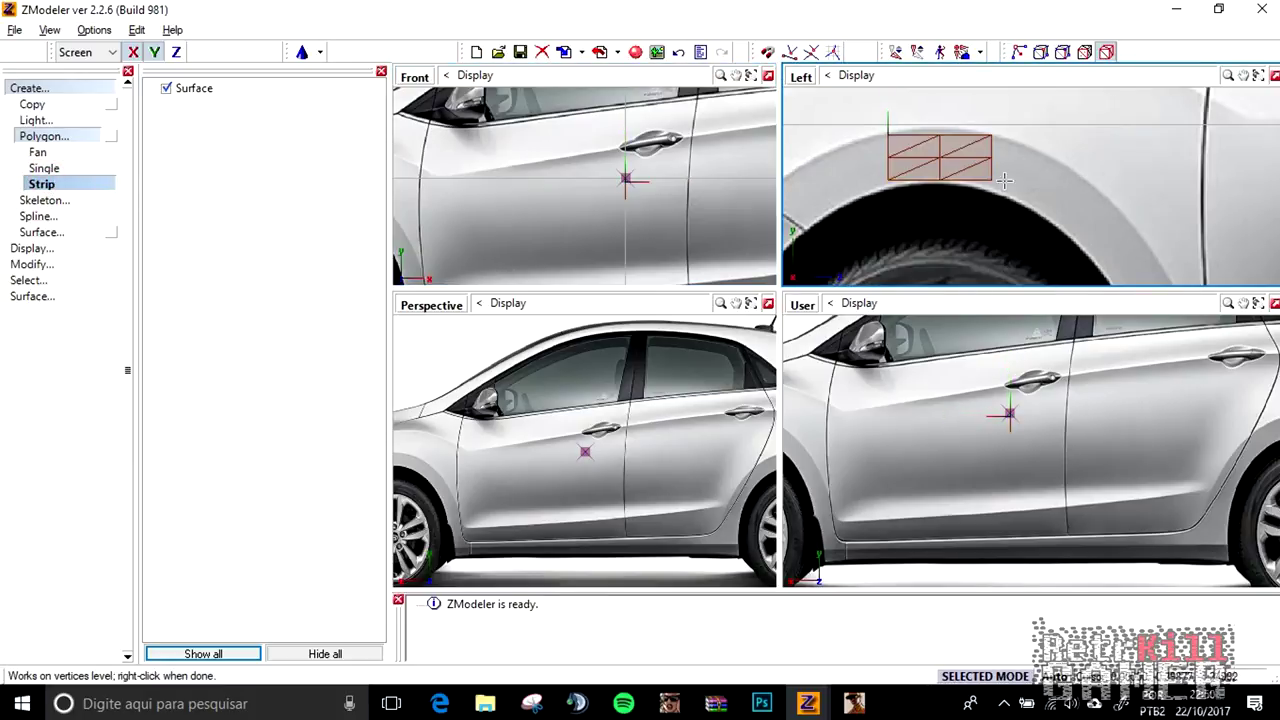
pyautogui.click(46, 168)
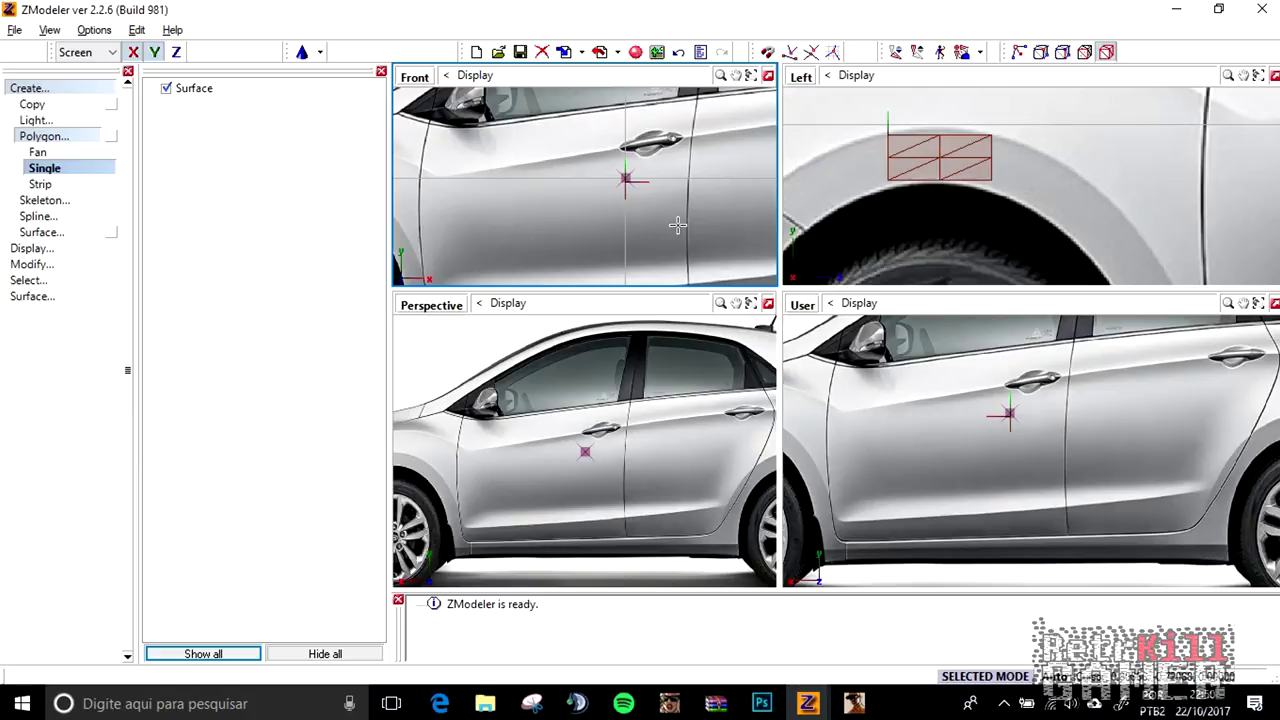
pyautogui.click(1085, 53)
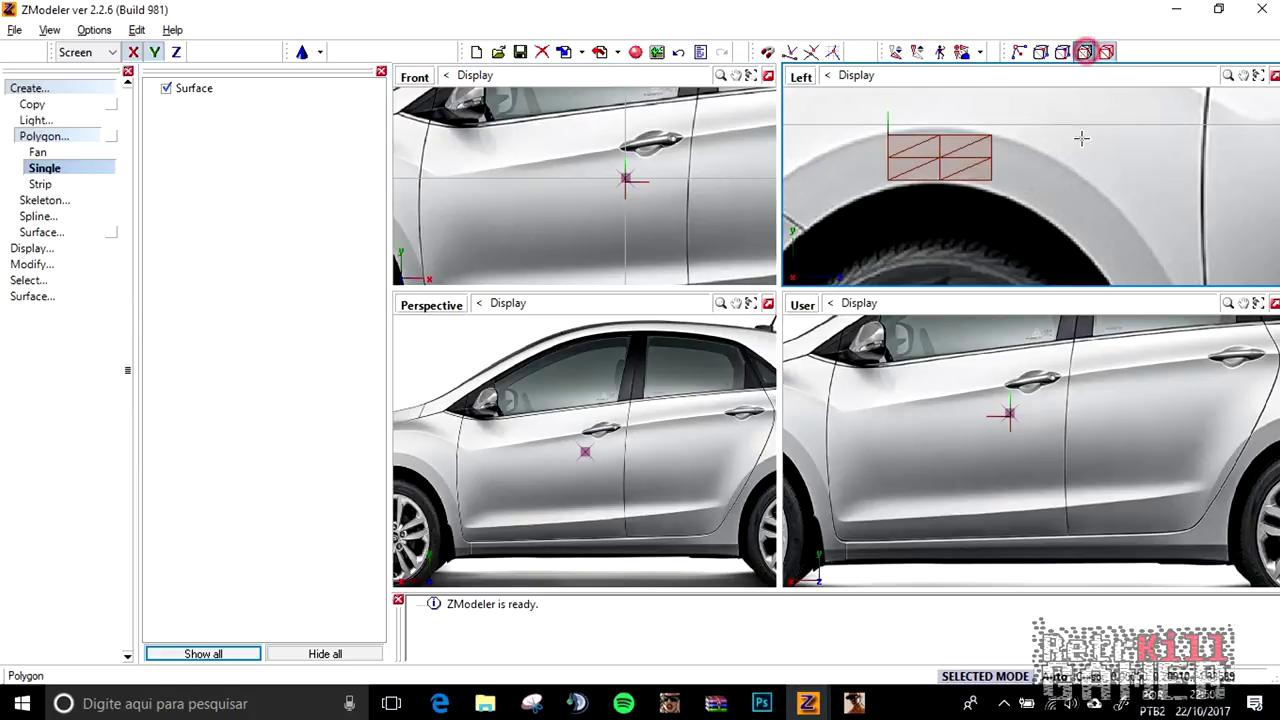
pyautogui.click(1040, 52)
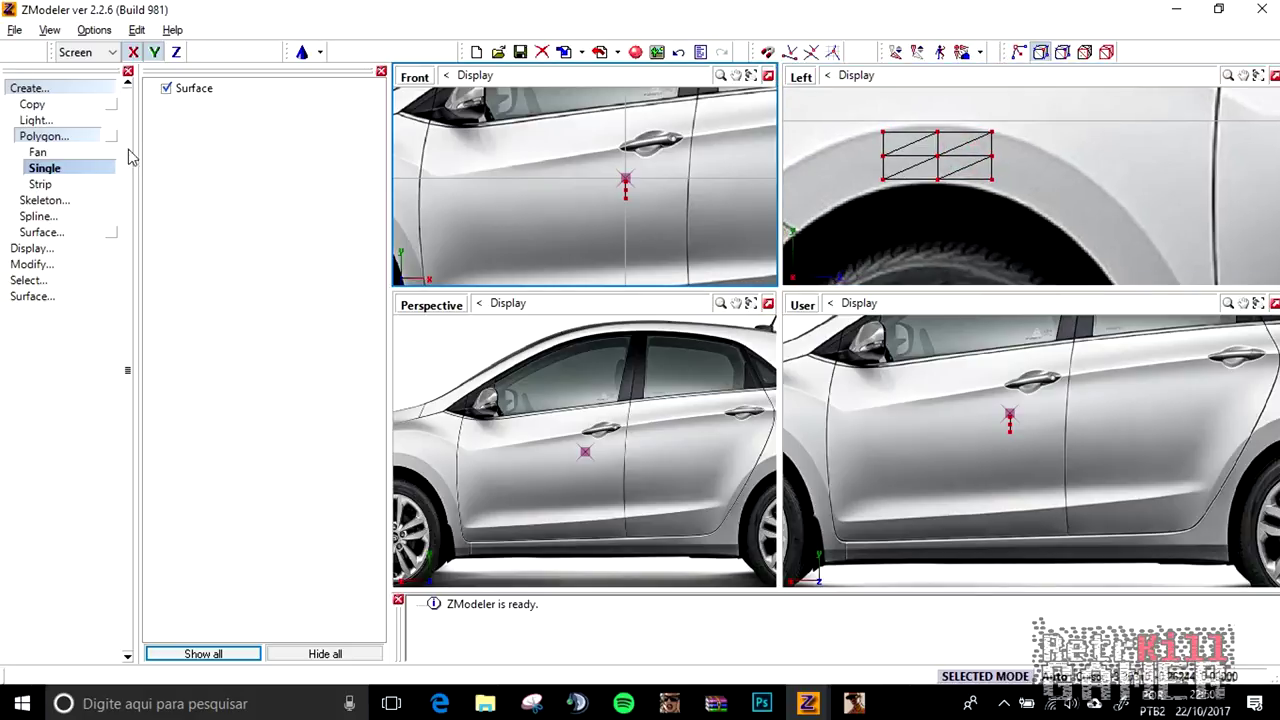
# Create a triangle from the grid's lower rear corner along the wheel arch's inner edge in the Left view.
pyautogui.scroll(2, 972, 170)
pyautogui.click(996, 684)
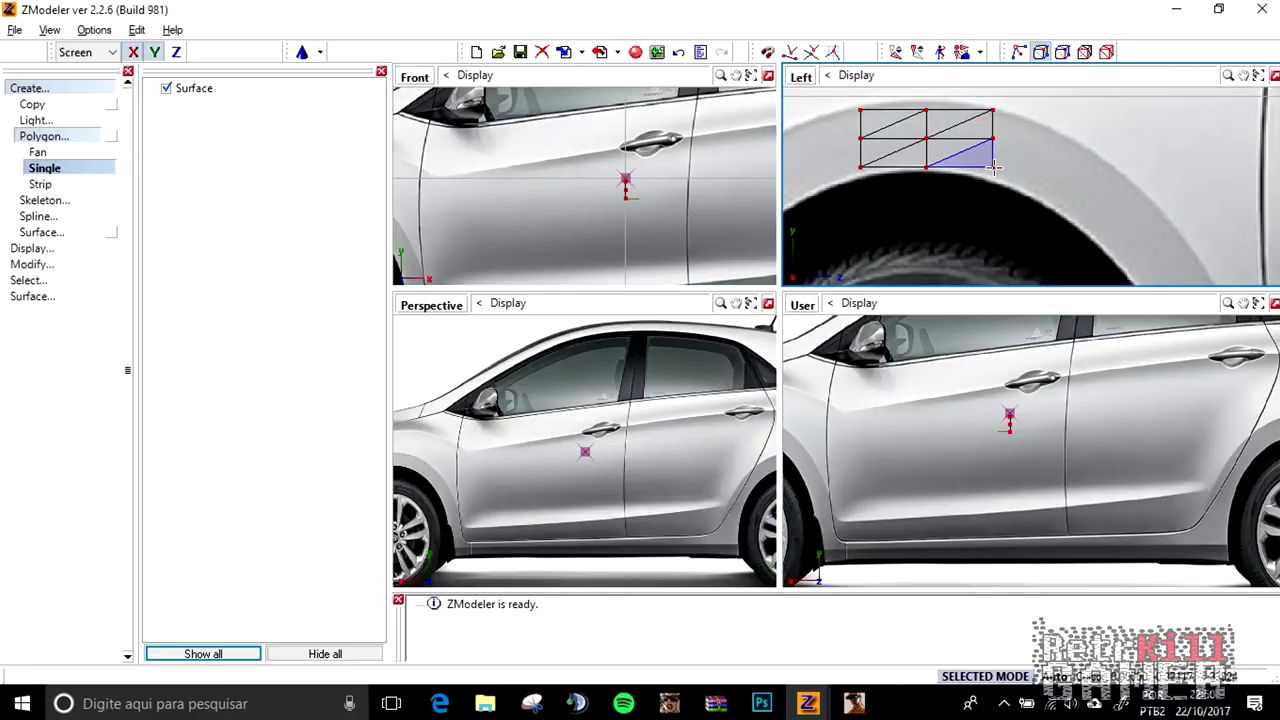
pyautogui.click(993, 168)
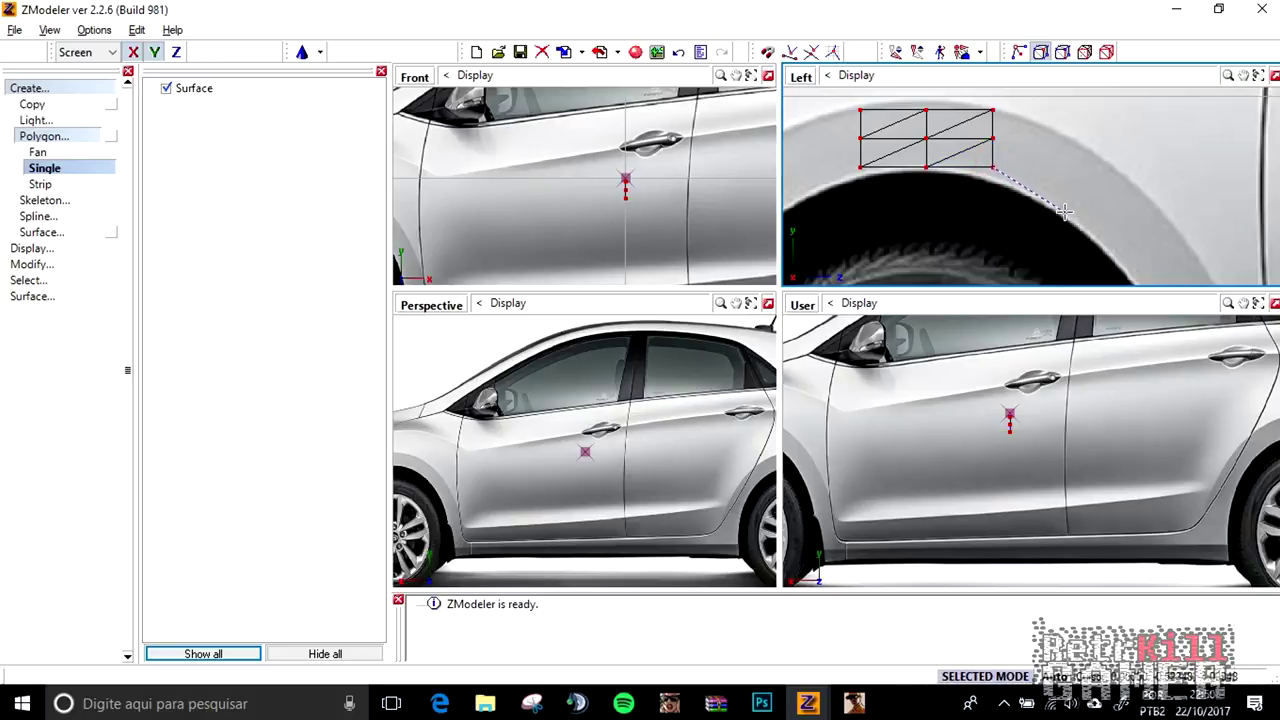
pyautogui.click(1066, 210)
pyautogui.moveTo(1132, 257); pyautogui.dragTo(1080, 223, button='middle')
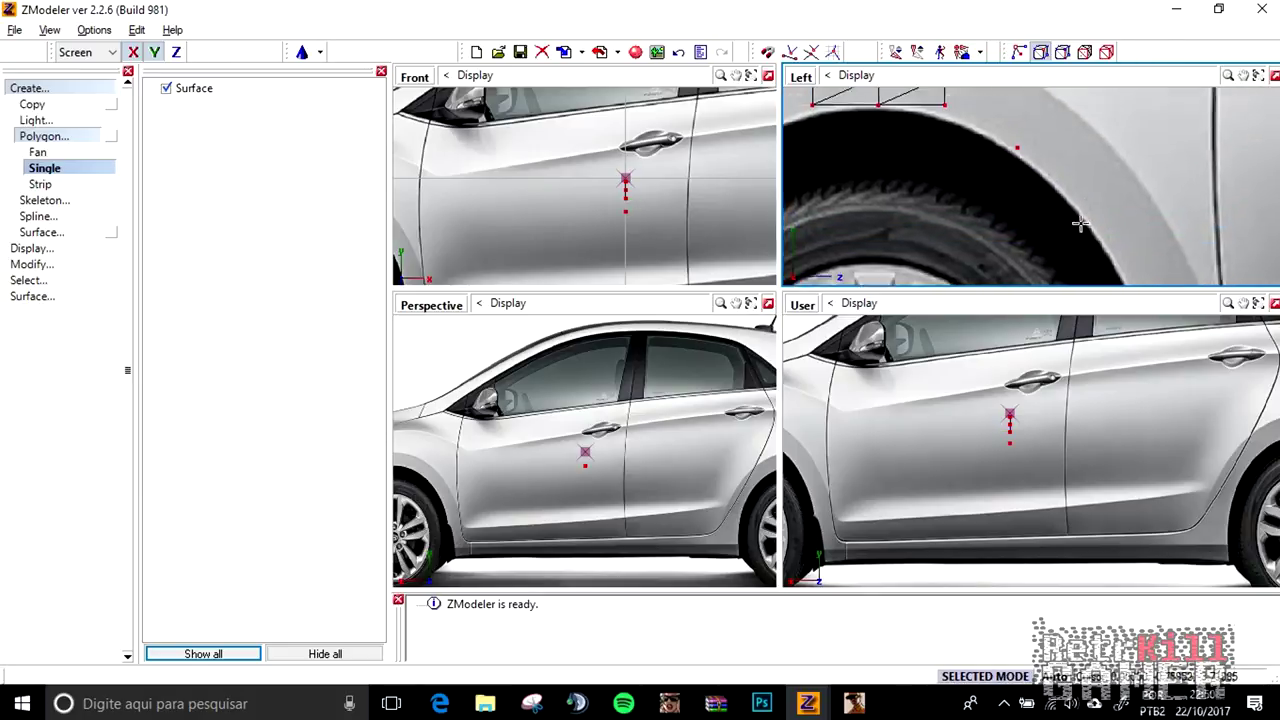
pyautogui.click(1118, 186)
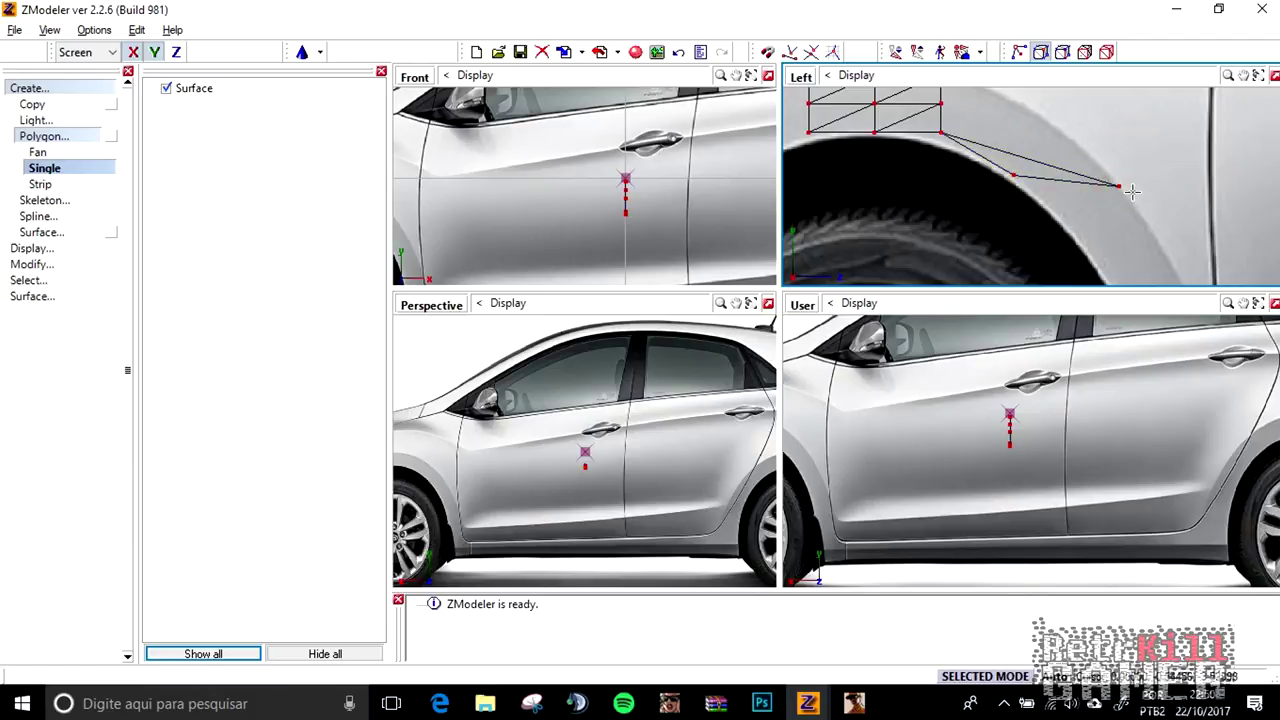
# Add two triangles along the arch's outer edge to fill the gap between the first triangle and the grid's upper rear corner.
pyautogui.moveTo(1015, 126); pyautogui.dragTo(1058, 198, button='middle')
pyautogui.scroll(1, 1058, 198)
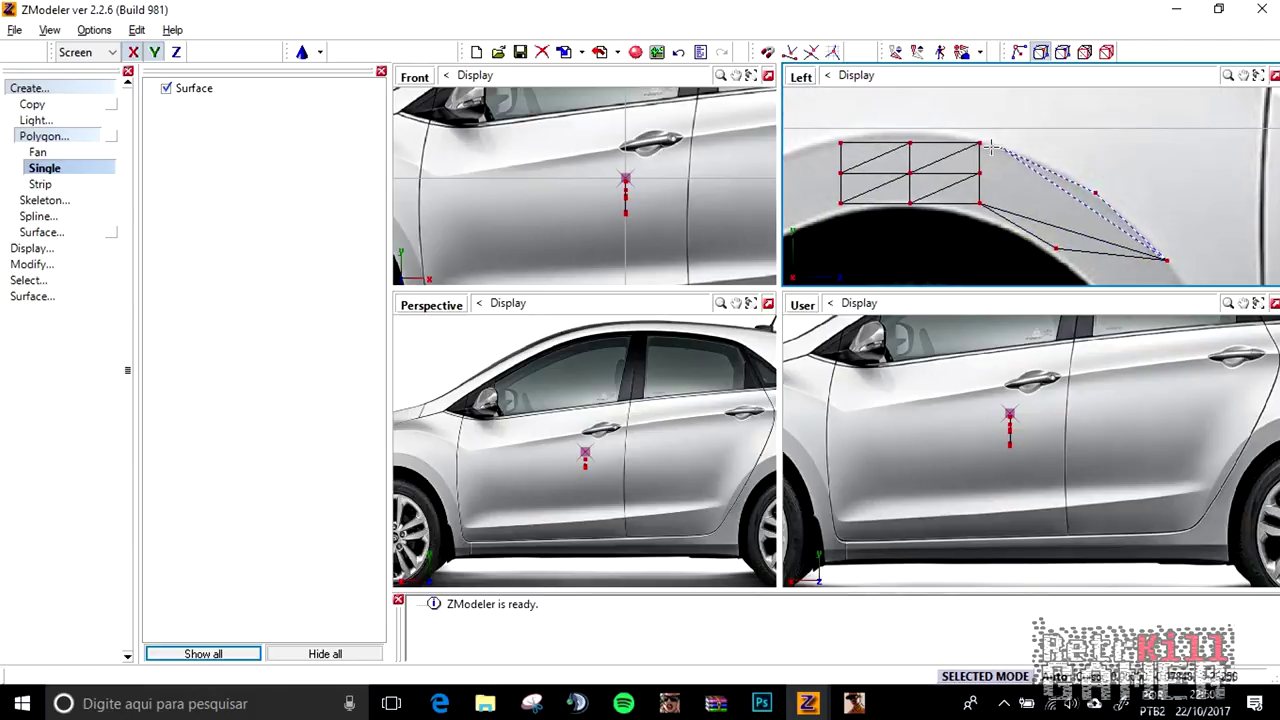
pyautogui.click(980, 204)
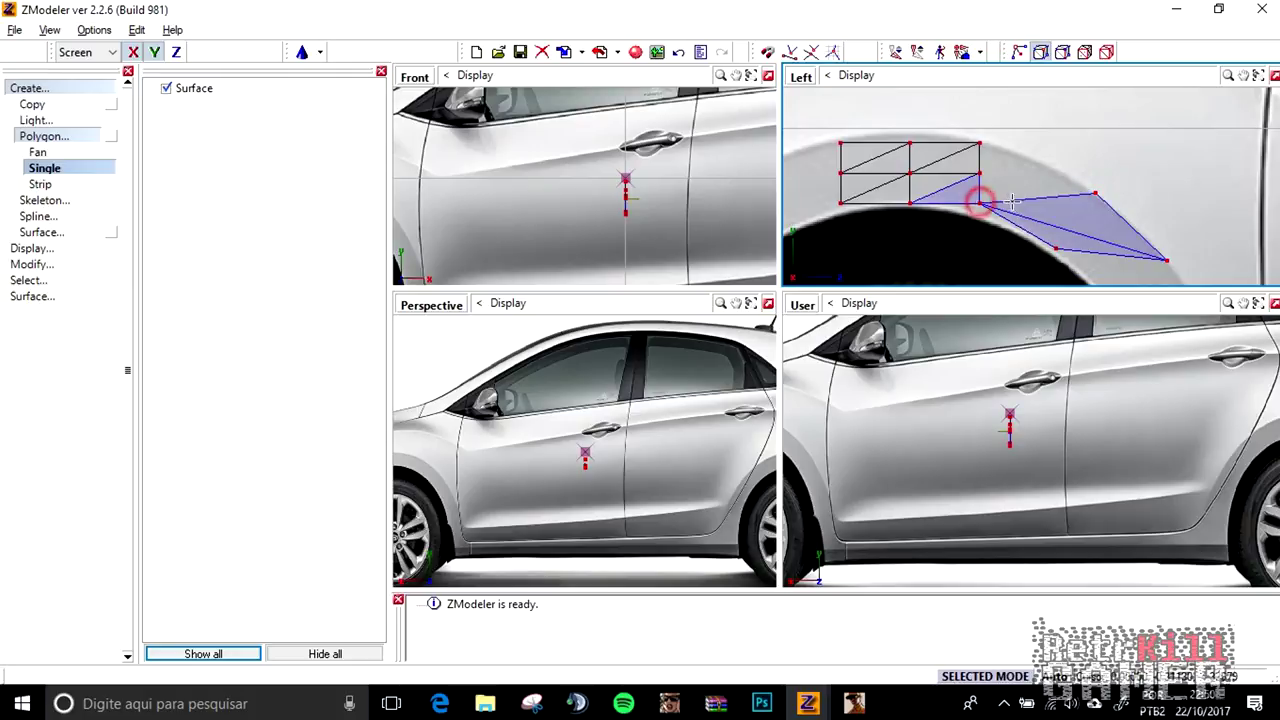
pyautogui.click(980, 143)
pyautogui.click(1097, 192)
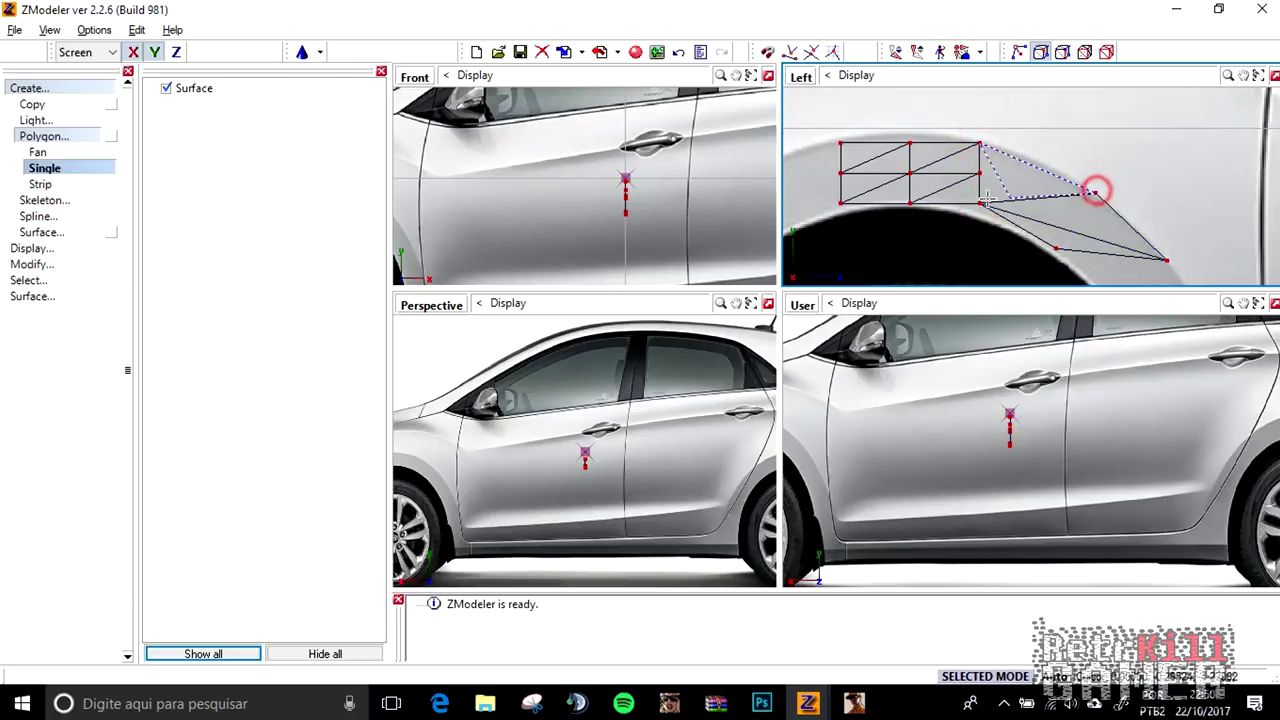
pyautogui.click(980, 203)
# Extend the mesh with triangles down the rear side of the front wheel arch toward the door seam.
pyautogui.scroll(-3, 1041, 233)
pyautogui.moveTo(1041, 233); pyautogui.dragTo(953, 179, button='middle')
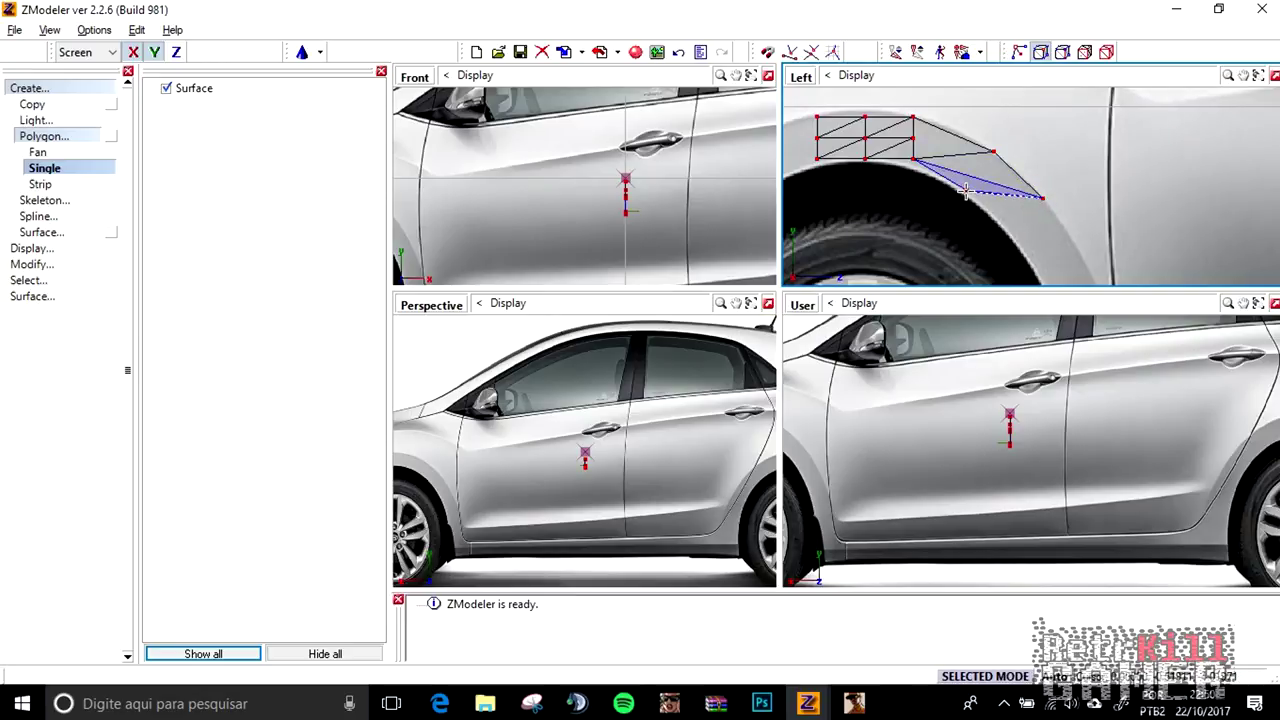
pyautogui.moveTo(1009, 221); pyautogui.dragTo(957, 145, button='middle')
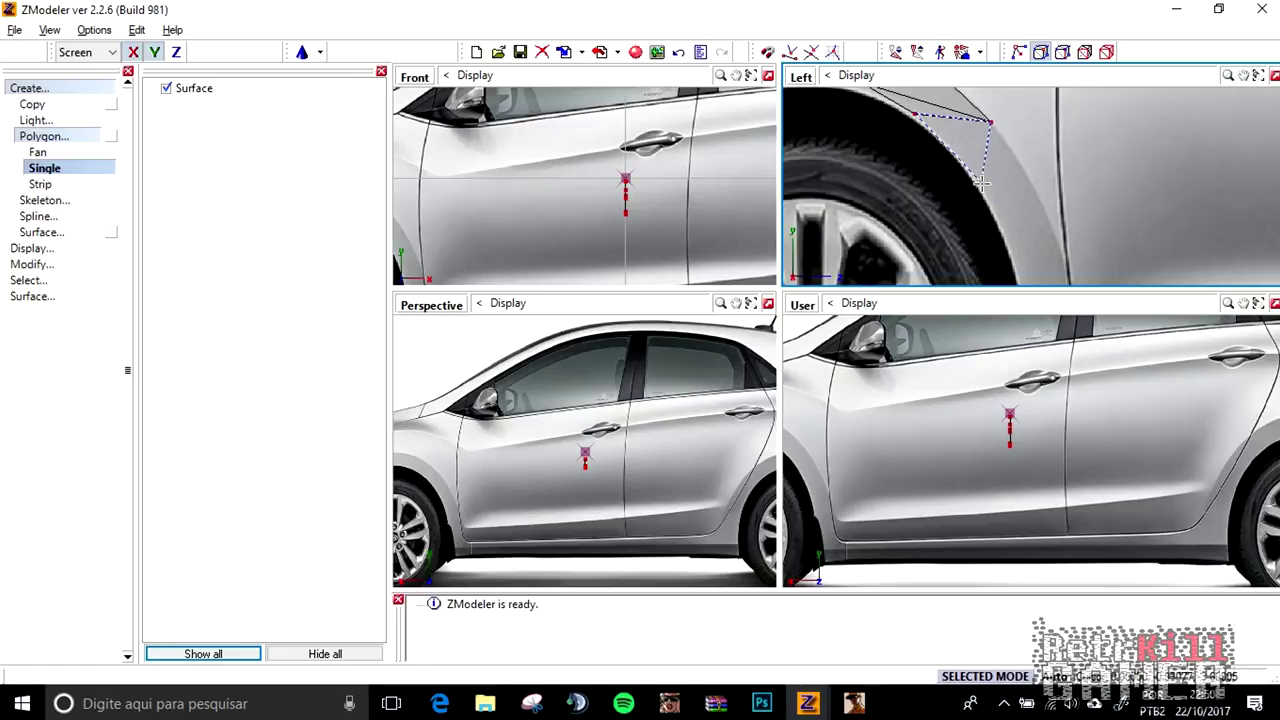
pyautogui.click(990, 120)
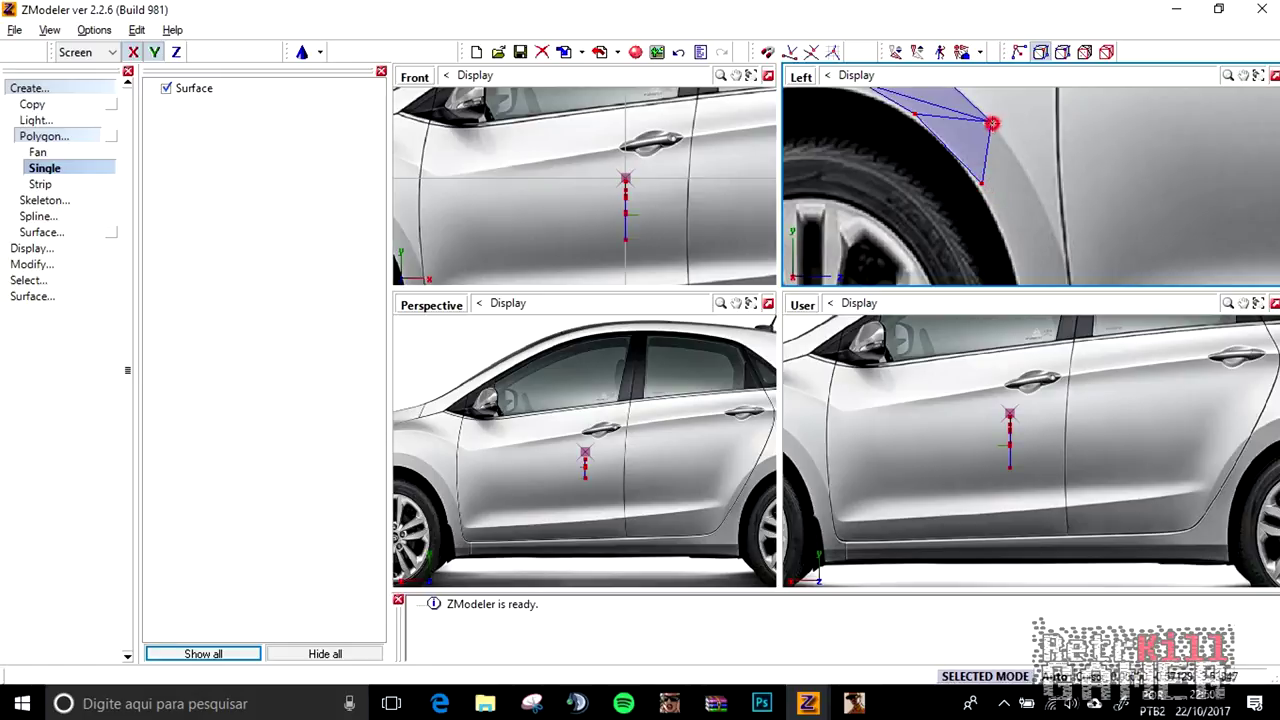
pyautogui.click(1056, 225)
pyautogui.moveTo(1052, 262); pyautogui.dragTo(1050, 201, button='middle')
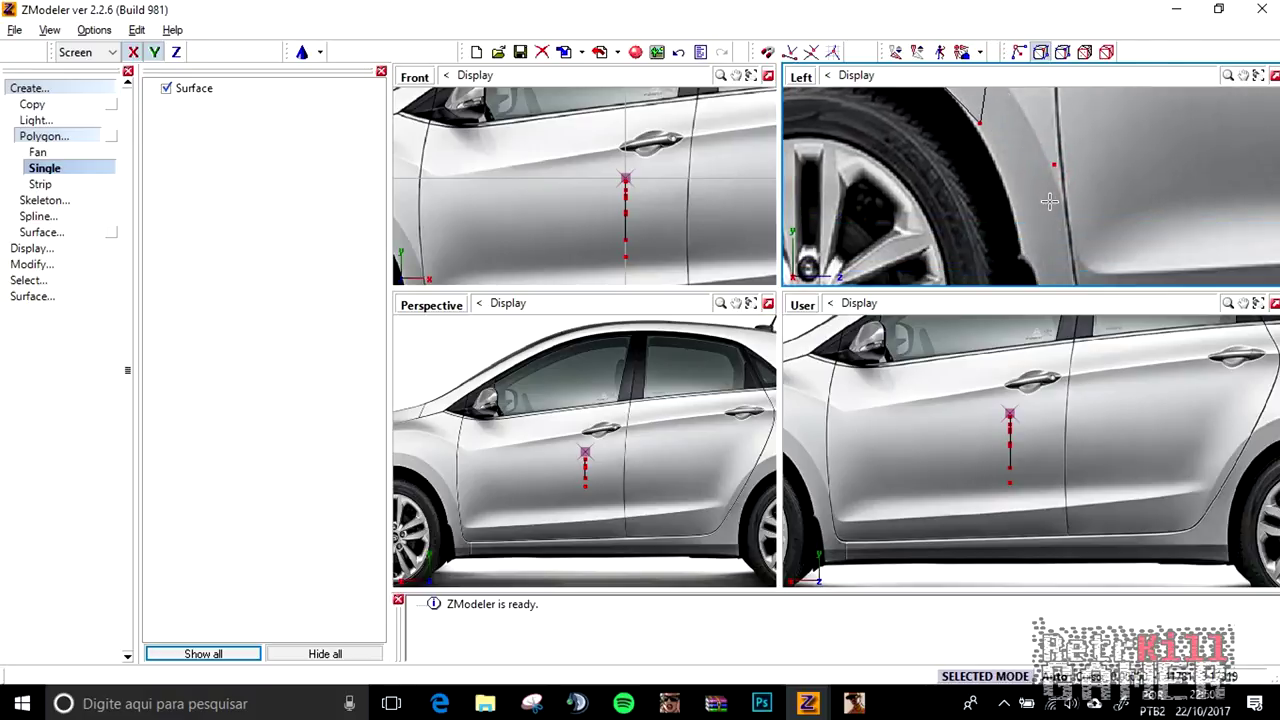
pyautogui.click(1020, 255)
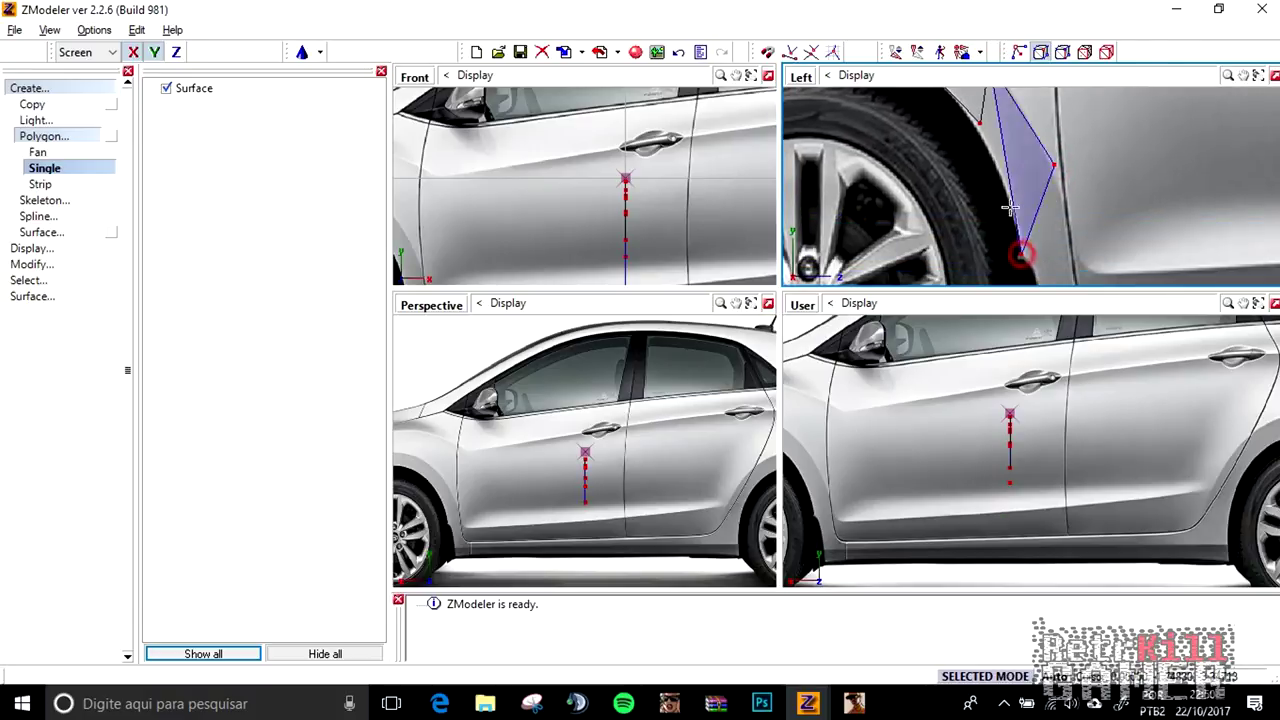
pyautogui.click(979, 124)
# Create a triangle beside the front door seam, joined to the mesh's outer vertex behind the wheel arch.
pyautogui.moveTo(996, 182); pyautogui.dragTo(957, 234, button='middle')
pyautogui.click(958, 232)
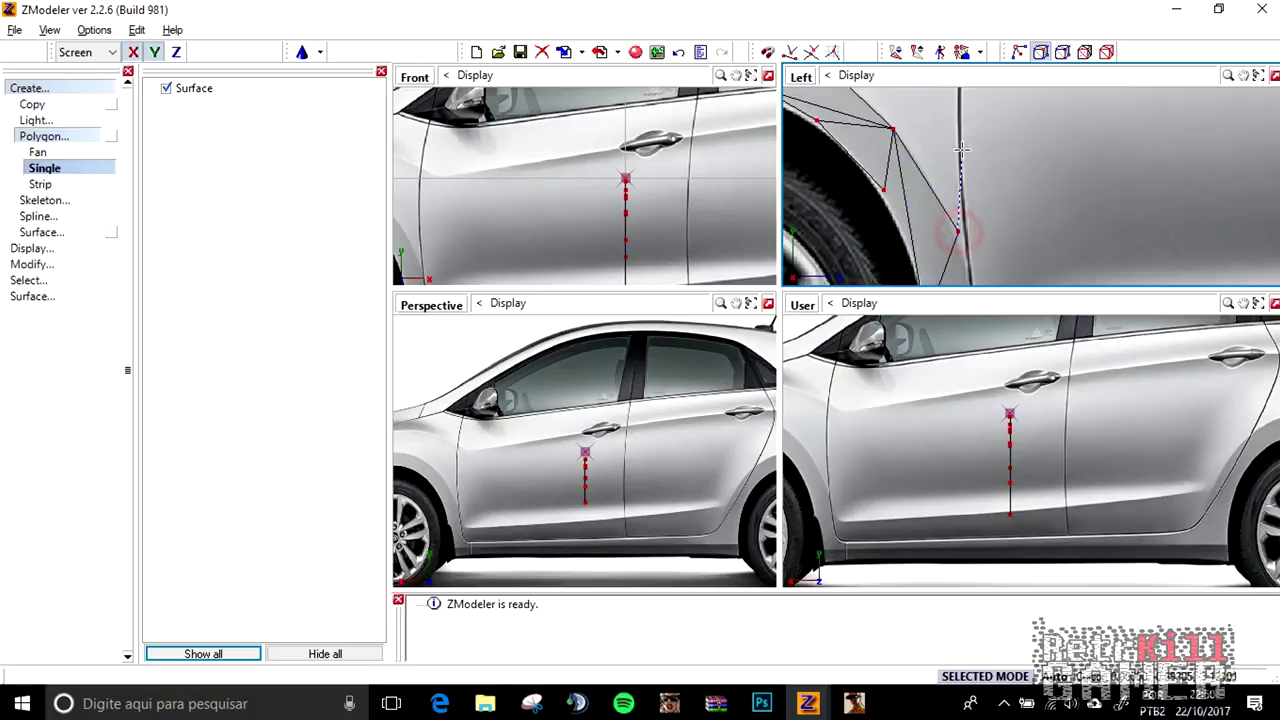
pyautogui.moveTo(955, 132); pyautogui.dragTo(936, 206, button='middle')
pyautogui.click(935, 190)
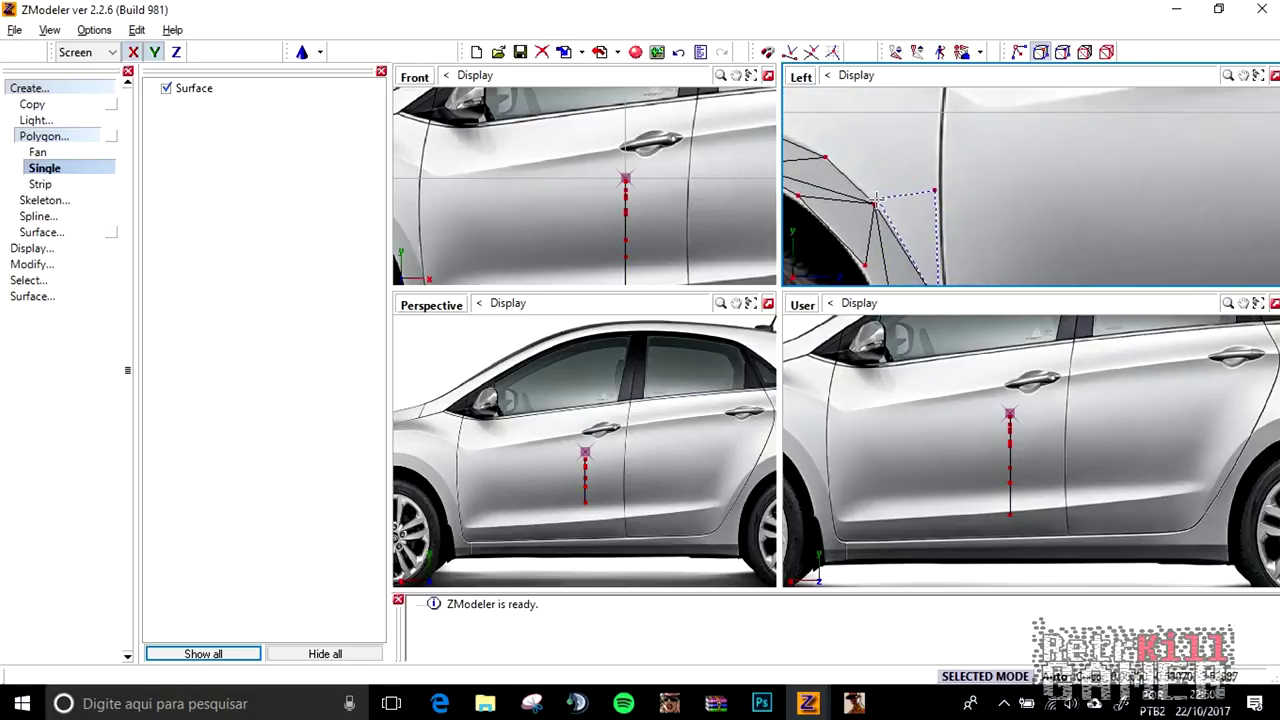
pyautogui.click(874, 201)
# Create a triangle from the upper door-seam vertex, with new points higher on the seam and on the fender crease above the arch.
pyautogui.click(935, 191)
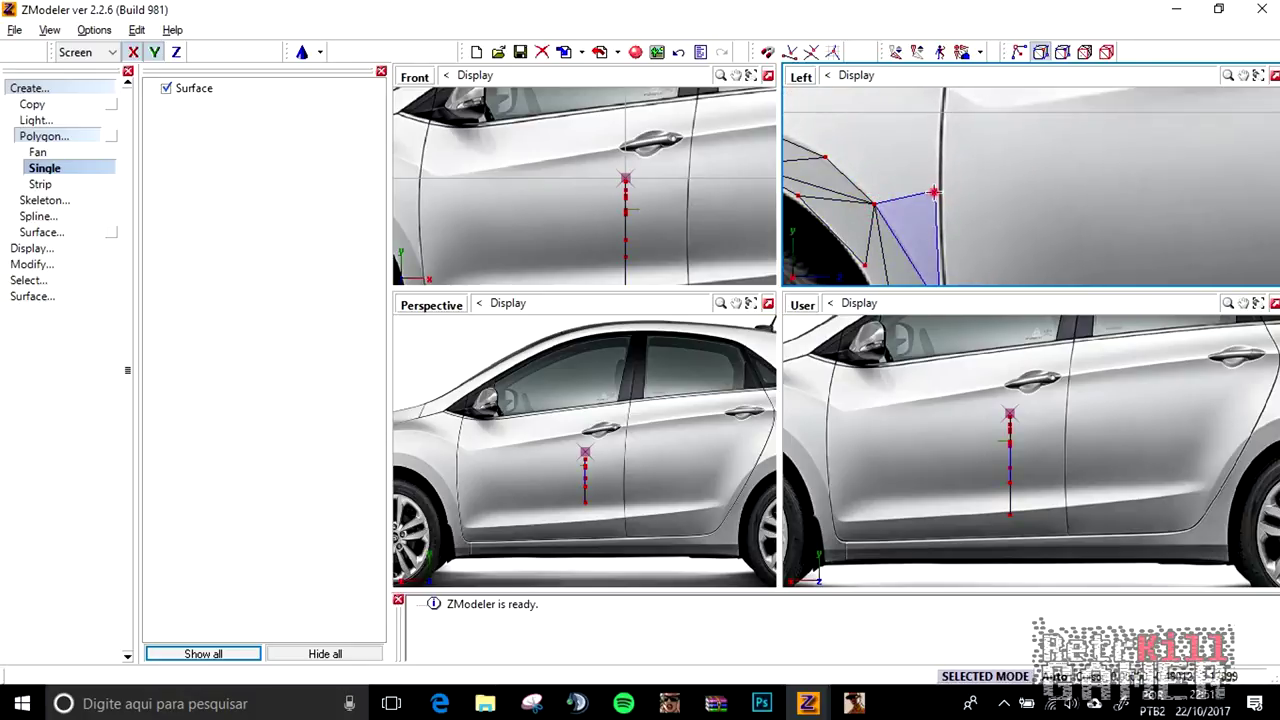
pyautogui.click(939, 112)
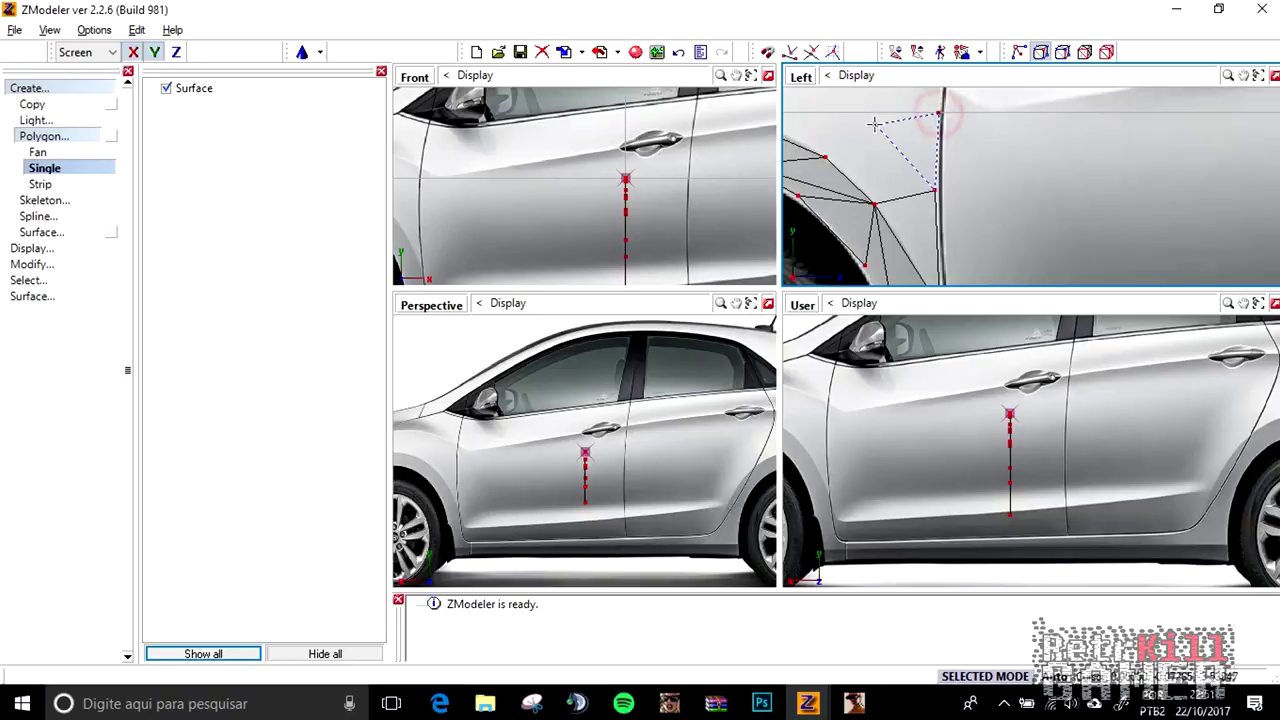
pyautogui.moveTo(898, 126); pyautogui.dragTo(1000, 183, button='middle')
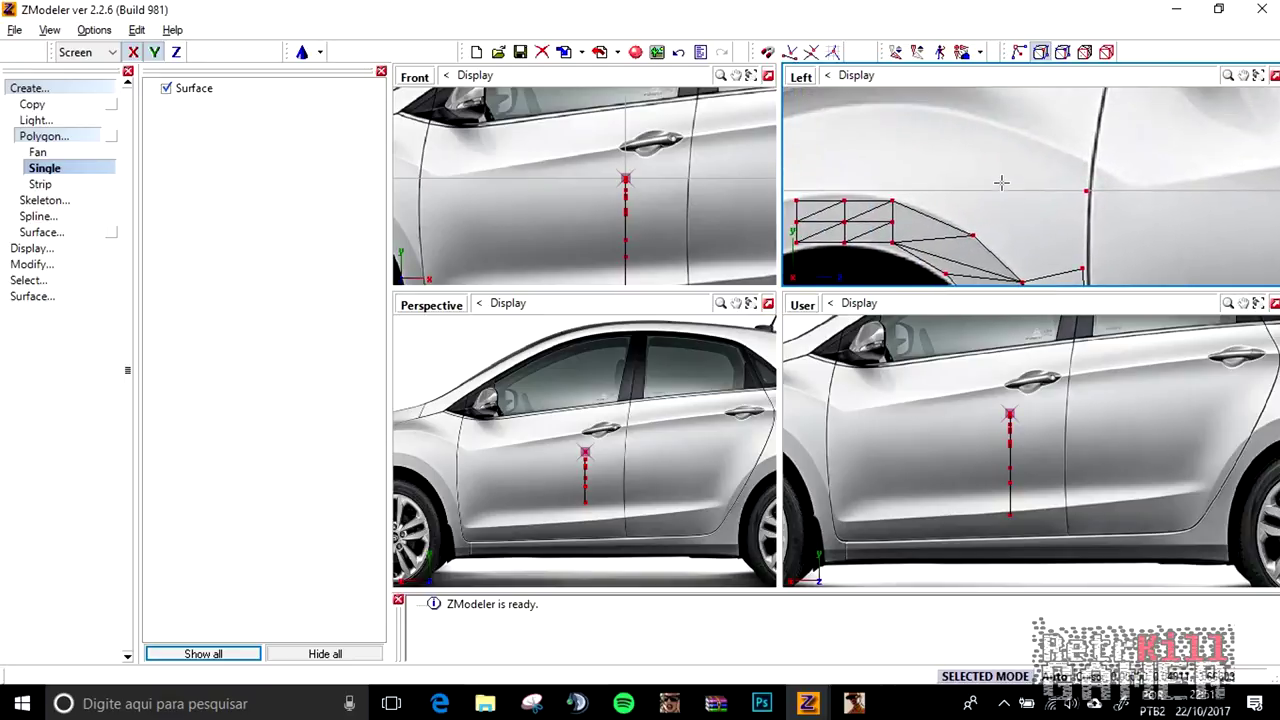
pyautogui.click(955, 112)
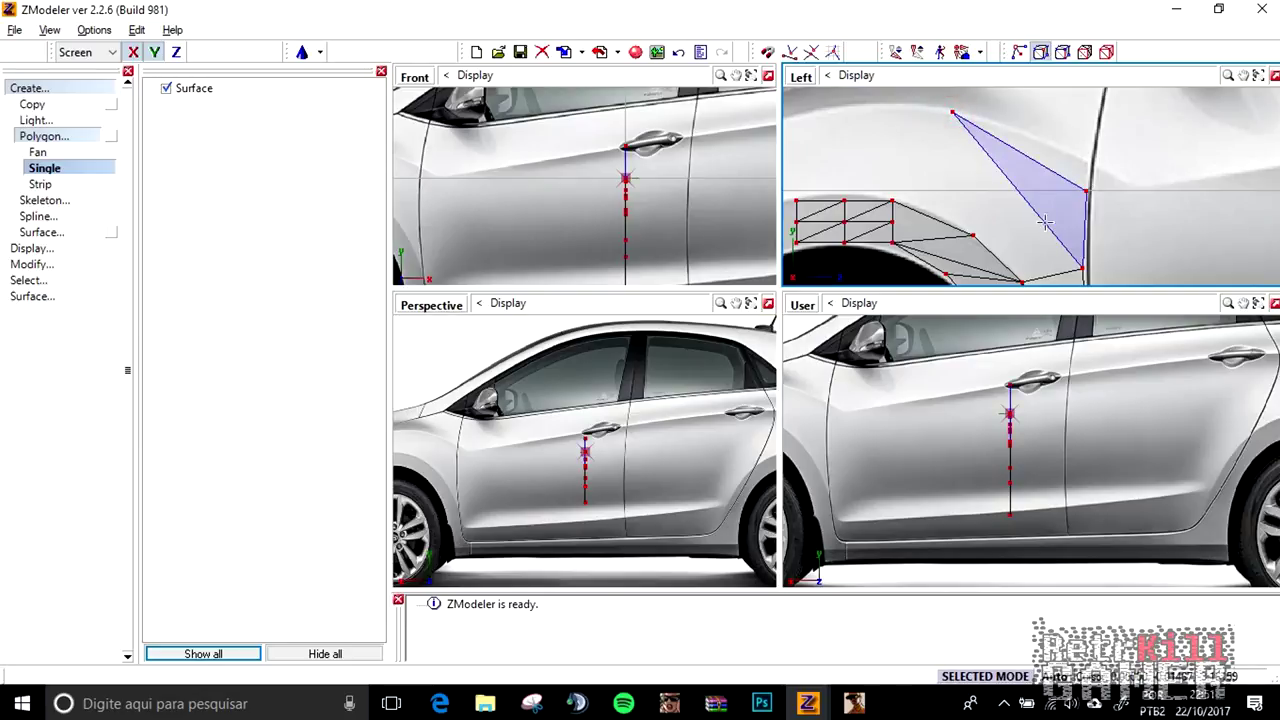
# Create a triangle joining the fender-crease vertex, the arch's outer-edge vertex and the grid's upper rear corner.
pyautogui.click(953, 111)
pyautogui.click(972, 236)
pyautogui.click(894, 199)
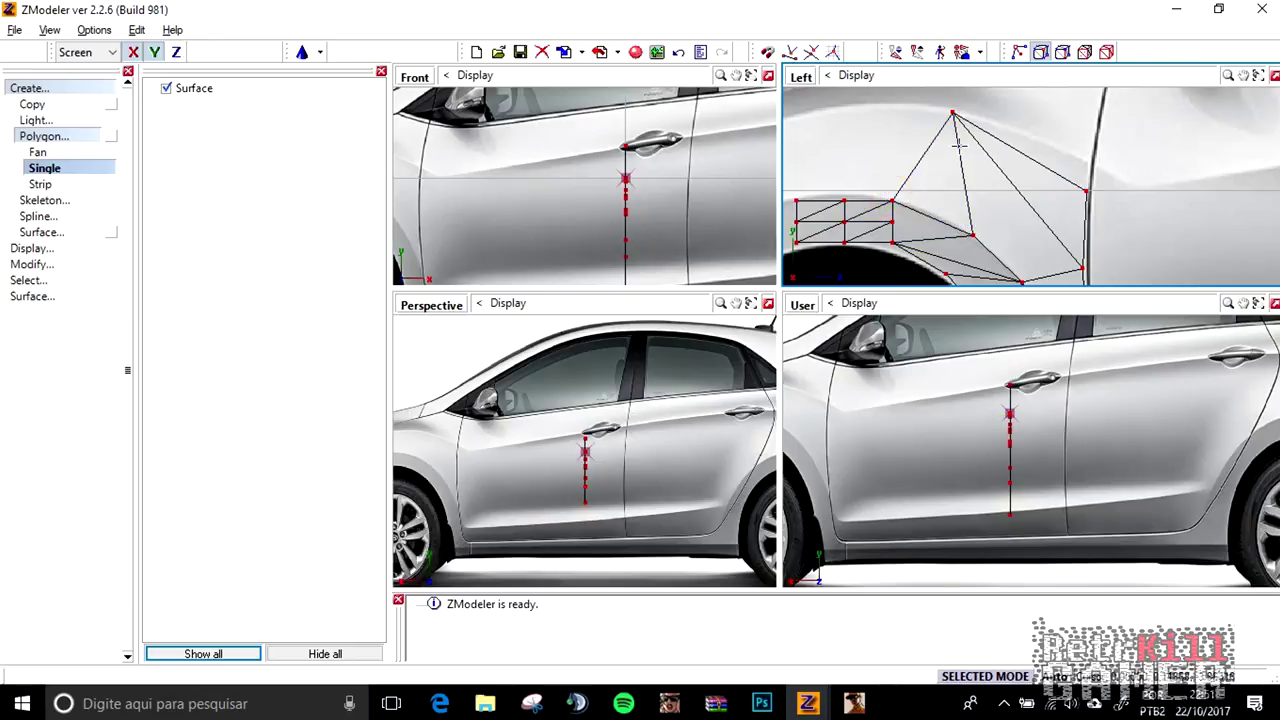
# Examine the polygon mesh against the car photo from several angles in the perspective and user views.
pyautogui.scroll(-4, 974, 158)
pyautogui.scroll(-2, 698, 412)
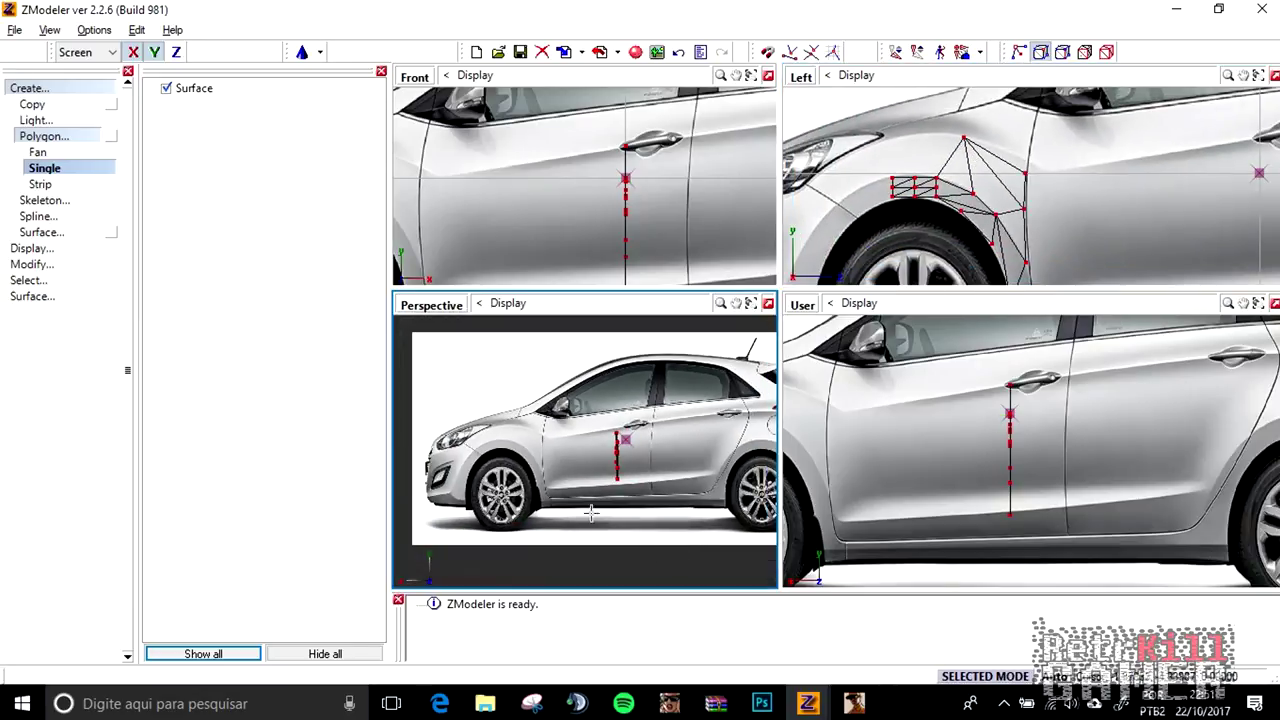
pyautogui.moveTo(662, 548); pyautogui.dragTo(576, 535, button='middle')
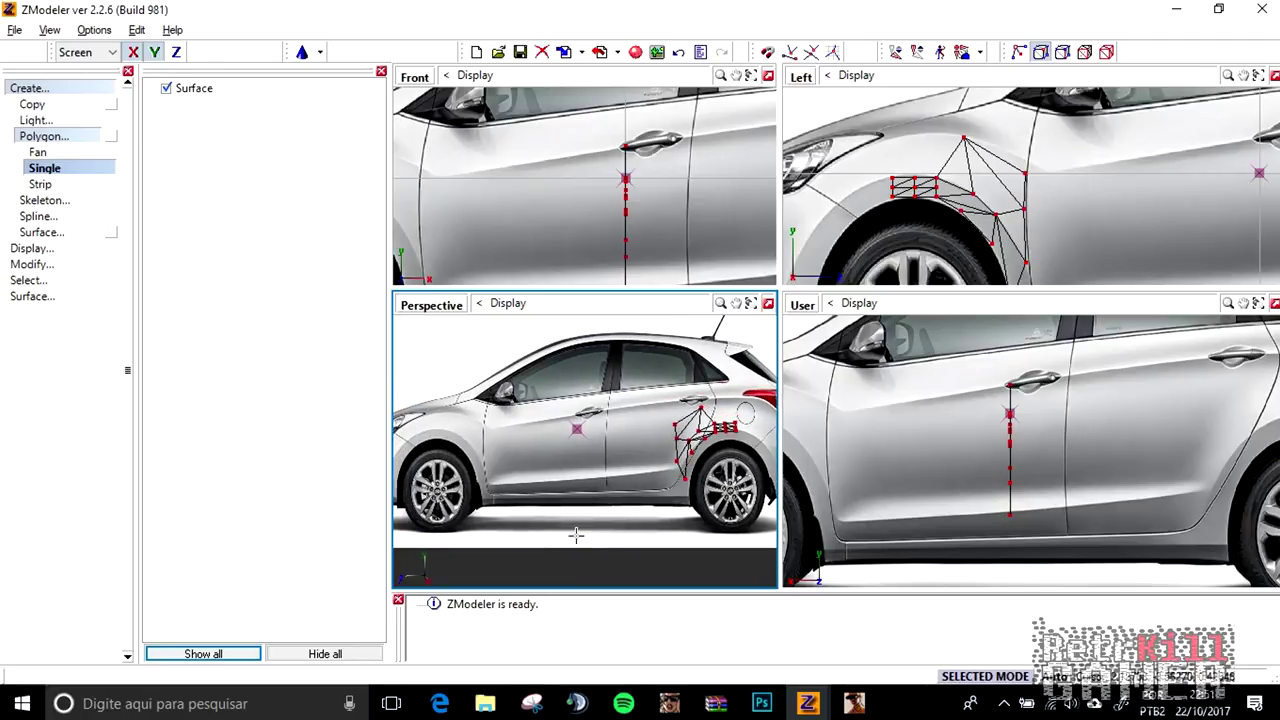
pyautogui.hotkey('ctrl', 'z')
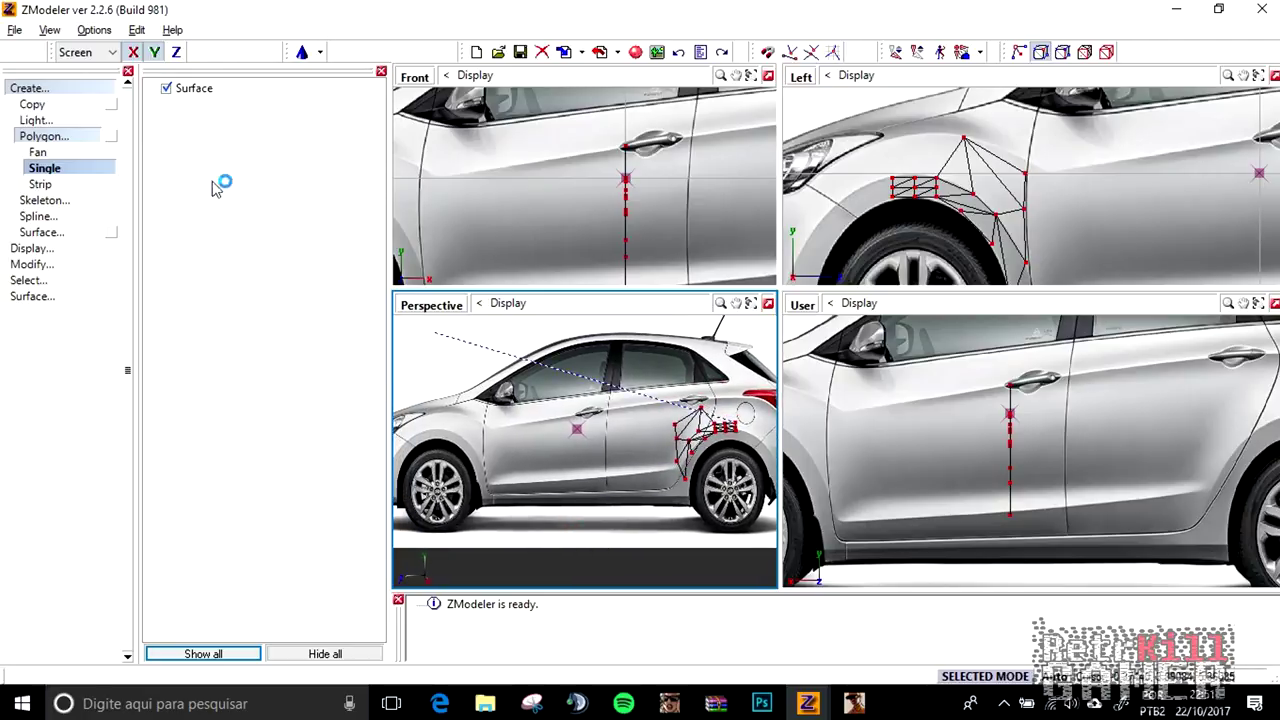
pyautogui.click(37, 137)
pyautogui.moveTo(542, 526); pyautogui.dragTo(588, 496, button='middle')
pyautogui.scroll(-3, 953, 477)
pyautogui.moveTo(934, 495); pyautogui.dragTo(993, 507, button='middle')
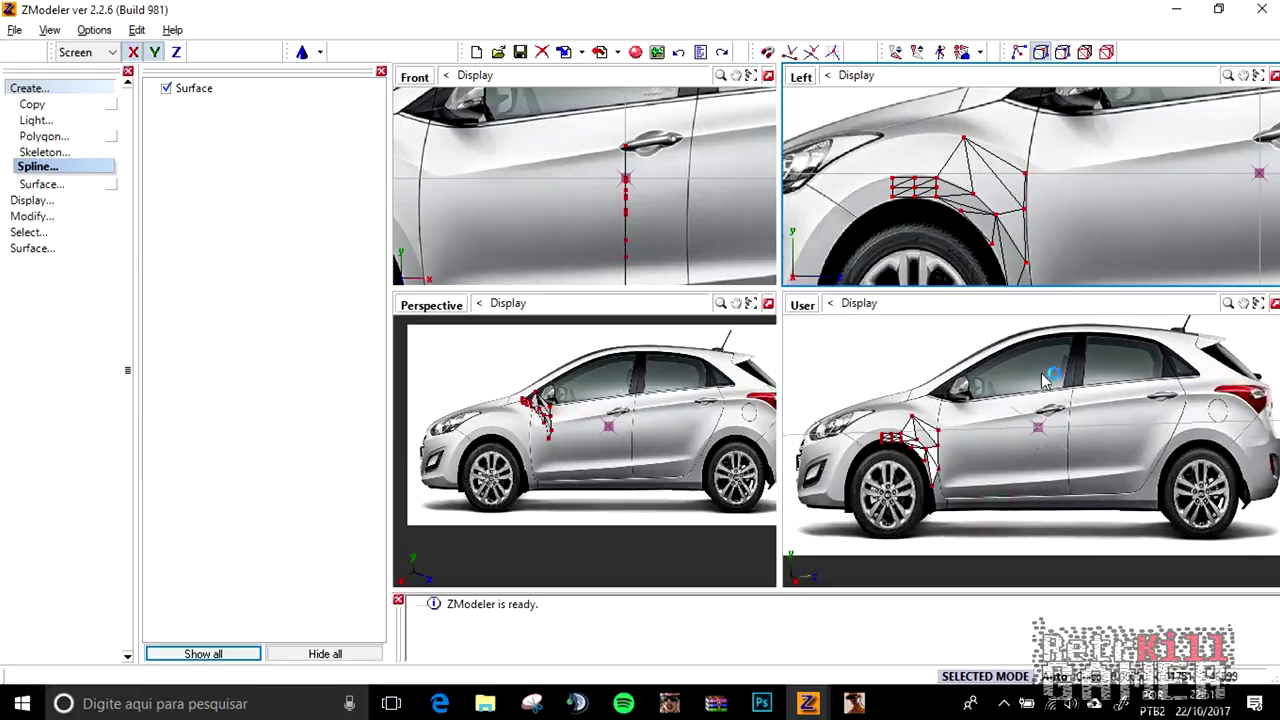
pyautogui.scroll(-7, 1045, 420)
pyautogui.moveTo(1048, 480)
pyautogui.mouseDown(button='middle')
pyautogui.moveTo(1051, 506)
pyautogui.moveTo(1040, 467)
pyautogui.mouseUp(button='middle')
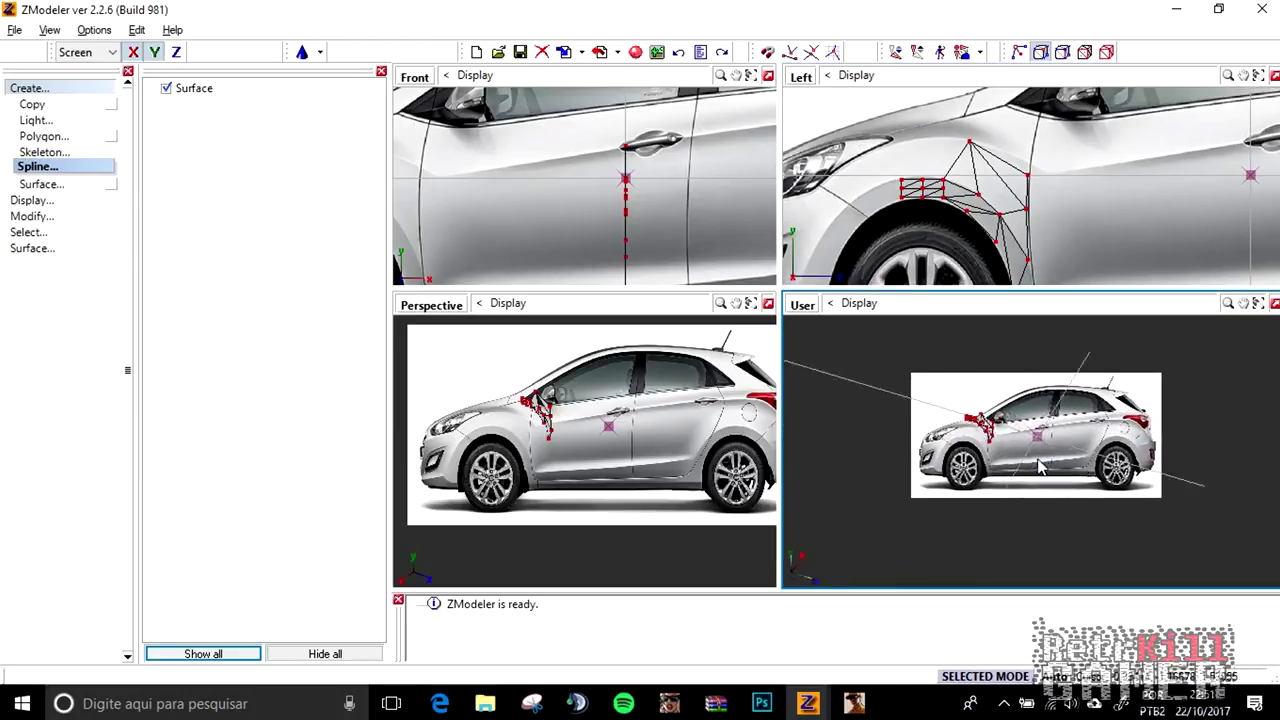
pyautogui.scroll(5, 1090, 475)
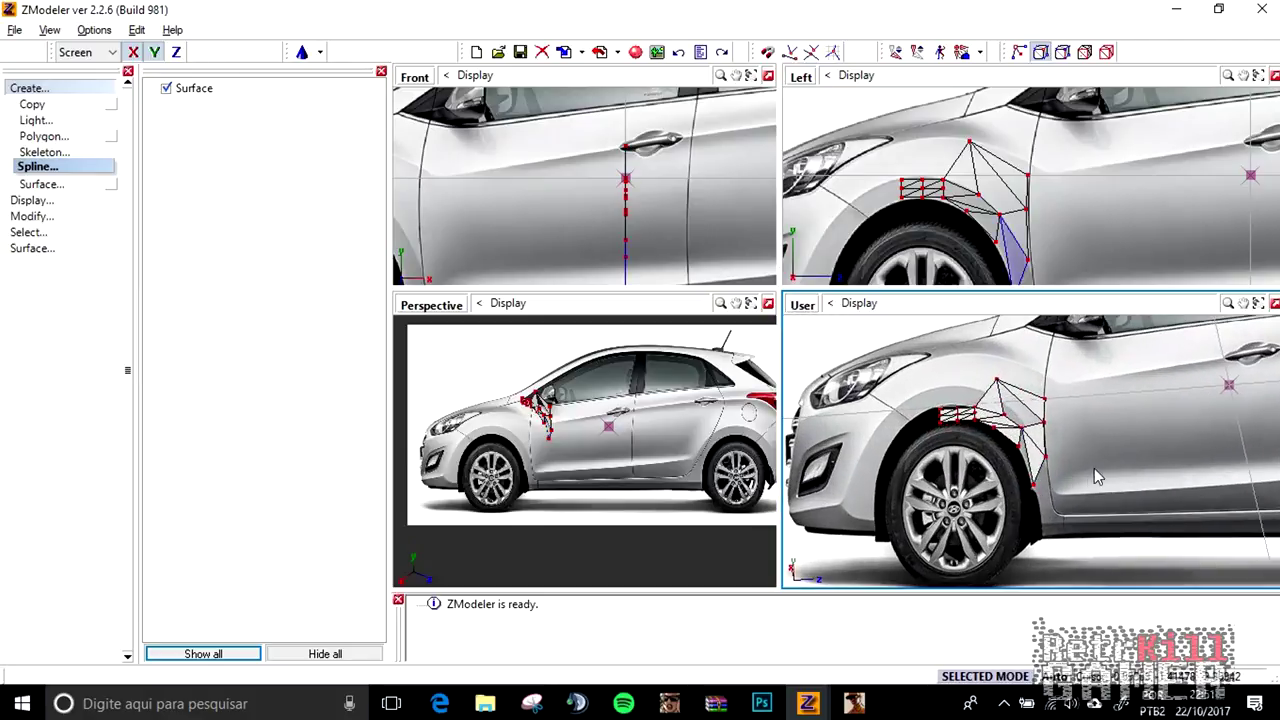
pyautogui.moveTo(1094, 469); pyautogui.dragTo(1112, 500, button='middle')
pyautogui.moveTo(997, 176); pyautogui.dragTo(958, 142, button='middle')
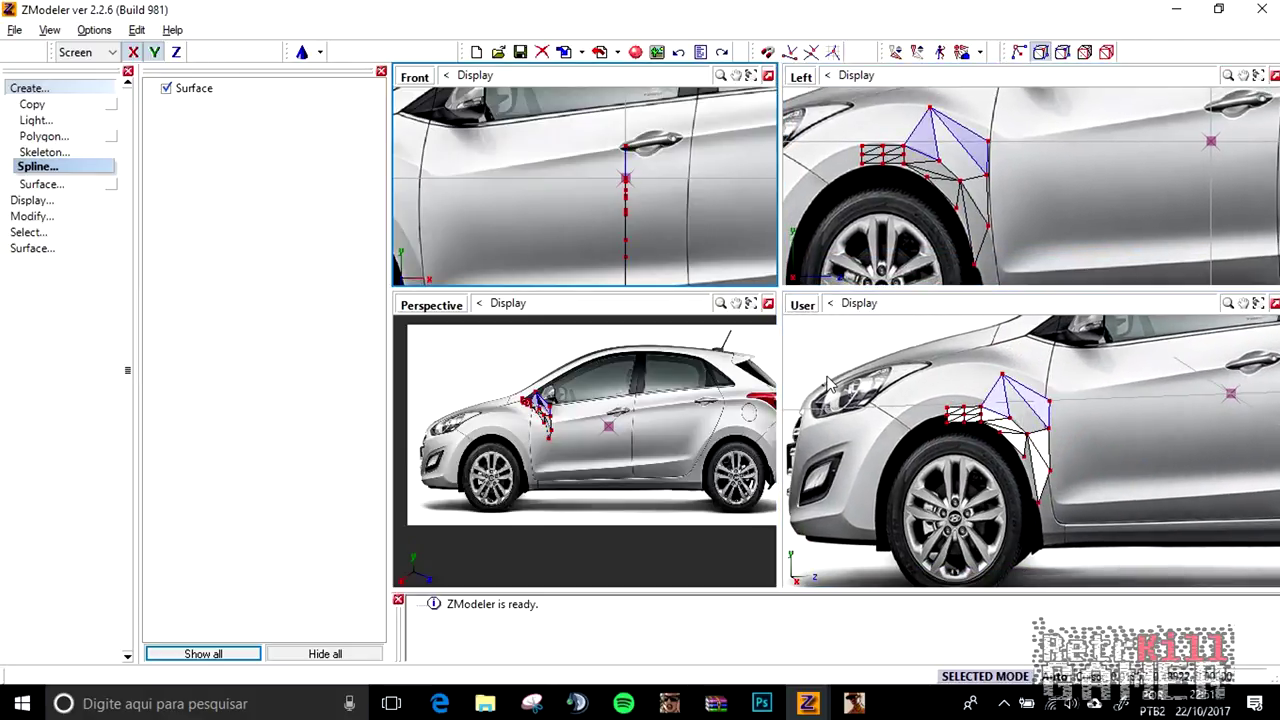
pyautogui.scroll(2, 977, 420)
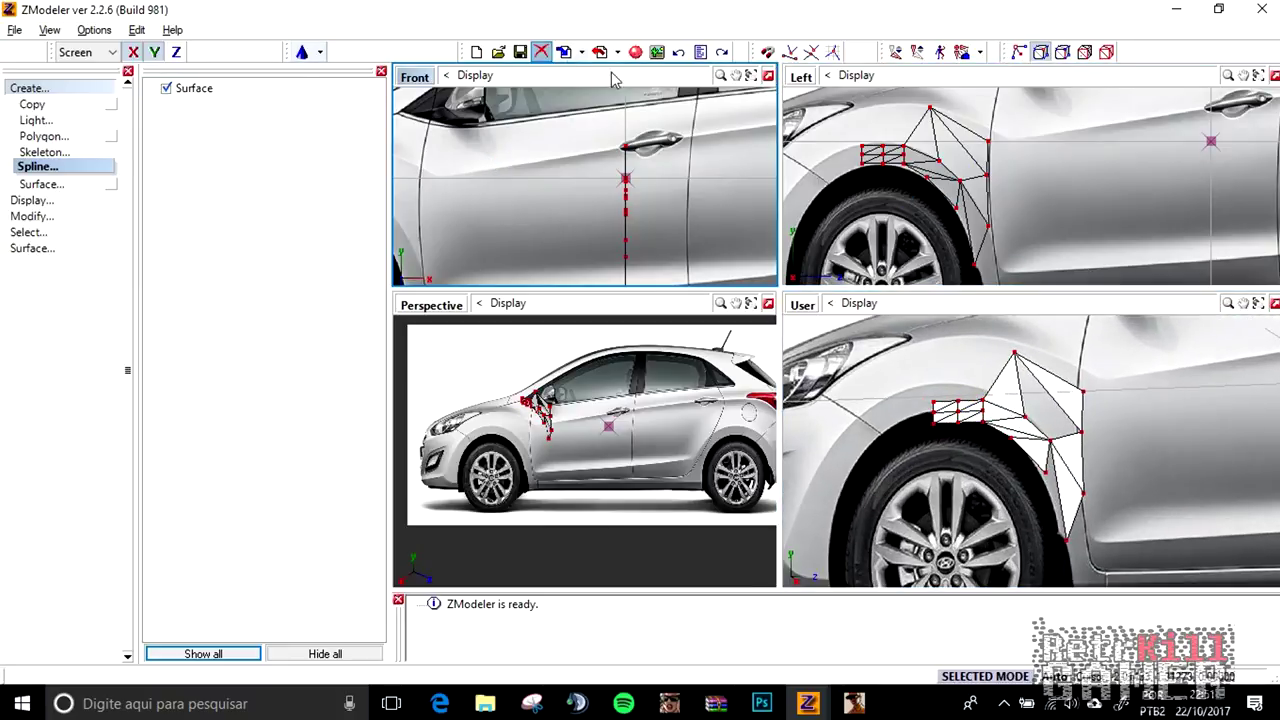
# Activate the Move tool, show the selection tools and turn on selected mode.
pyautogui.click(53, 88)
pyautogui.click(40, 131)
pyautogui.click(44, 140)
pyautogui.click(34, 90)
pyautogui.click(38, 121)
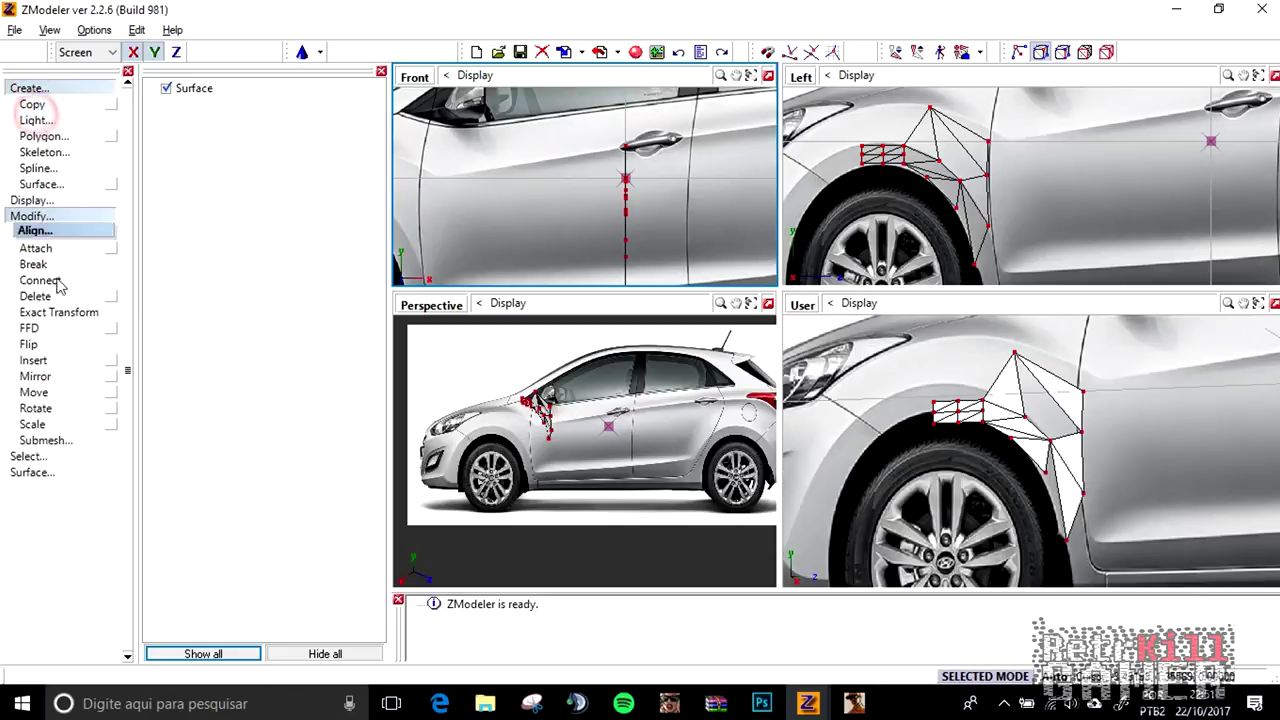
pyautogui.click(52, 394)
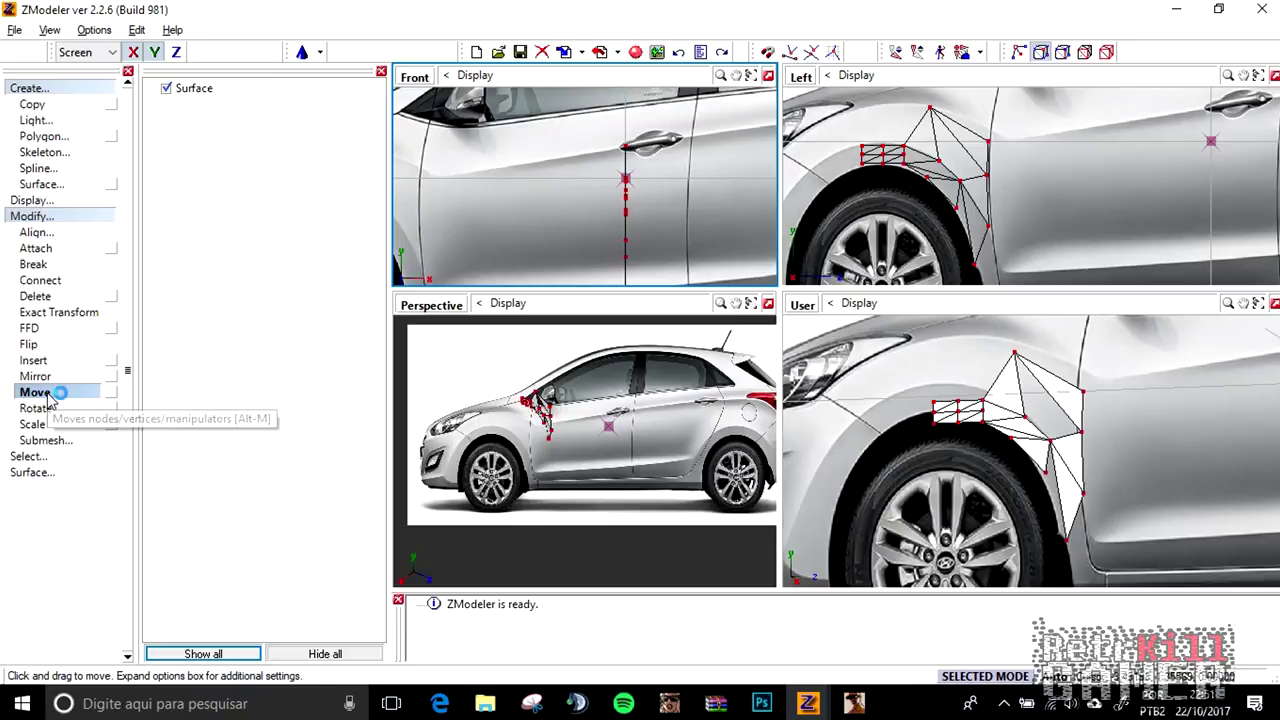
pyautogui.click(40, 456)
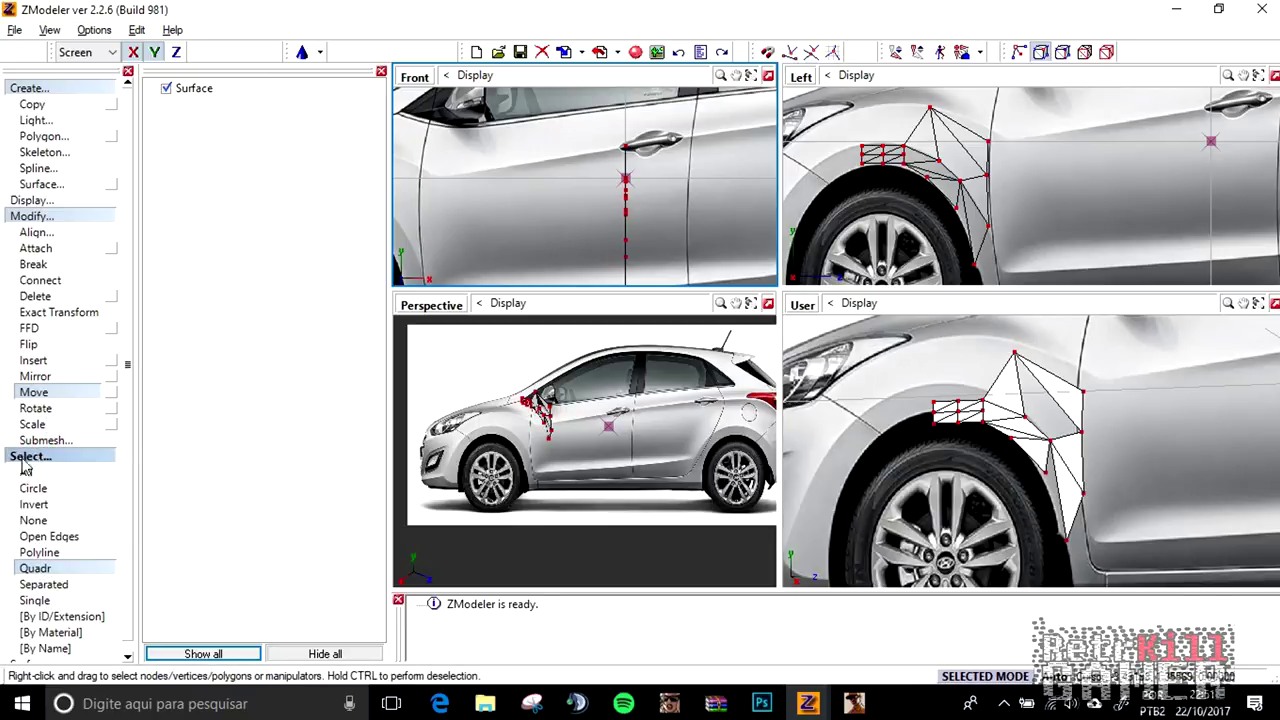
pyautogui.click(984, 680)
pyautogui.click(977, 678)
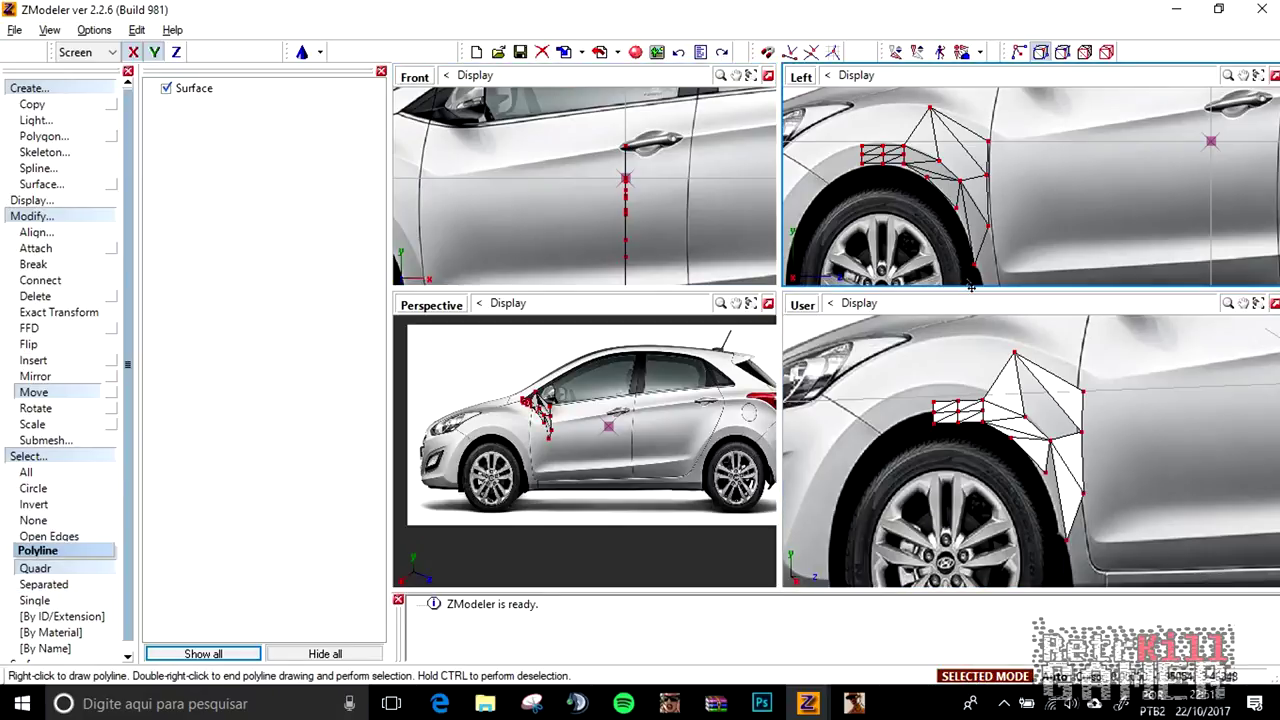
# Select the inner arch vertex behind the grid and move it slightly forward onto the arch outline, with Affect Children enabled.
pyautogui.scroll(5, 922, 192)
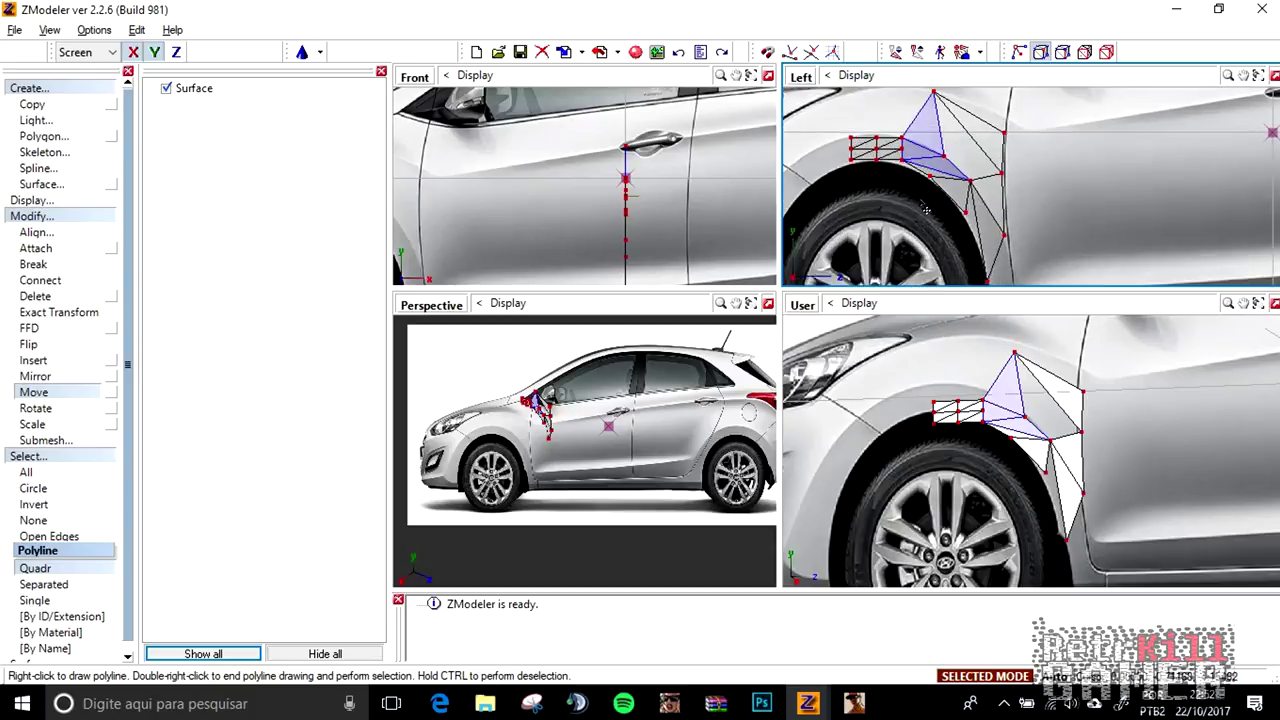
pyautogui.click(945, 149)
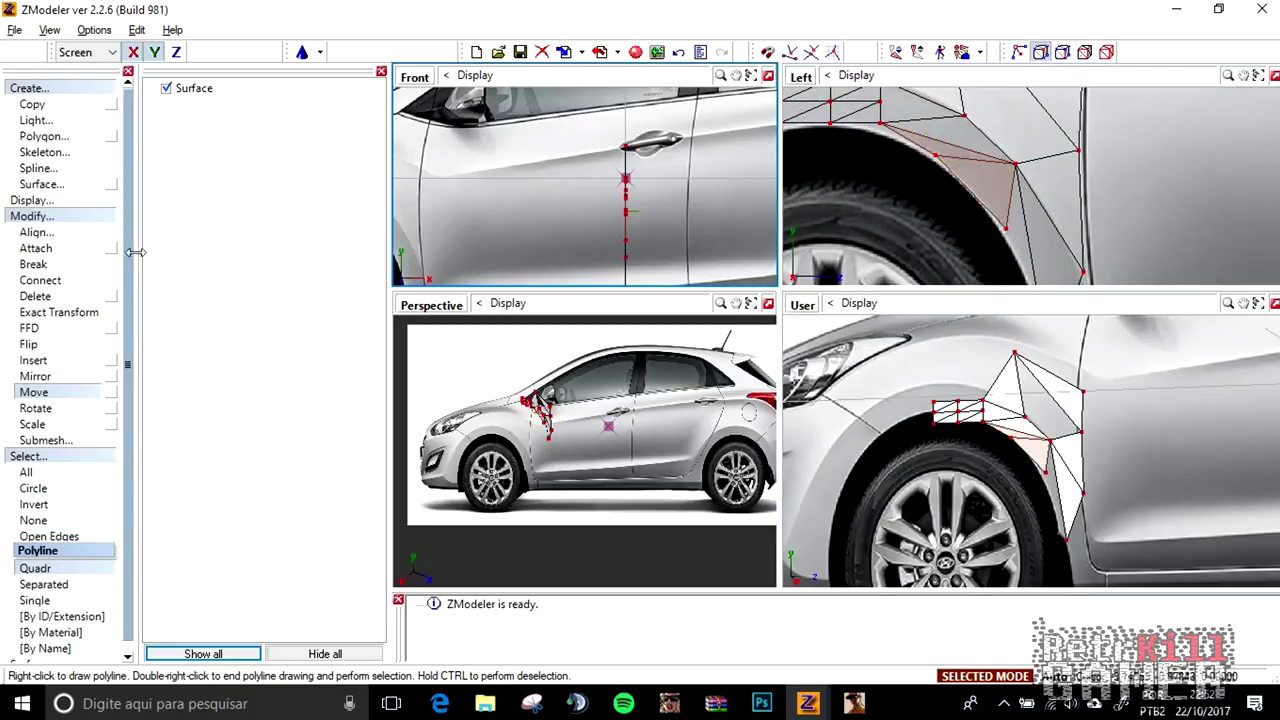
pyautogui.click(111, 392)
pyautogui.click(19, 426)
pyautogui.moveTo(938, 165); pyautogui.dragTo(932, 164)
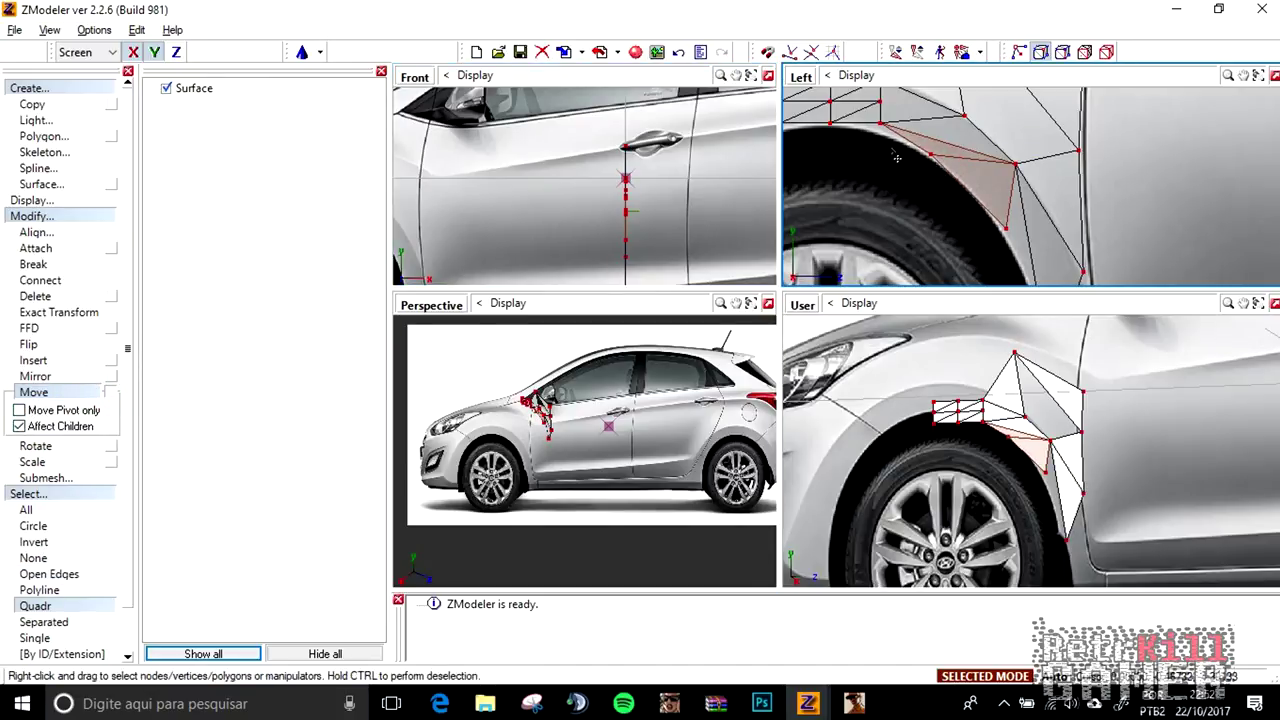
# Move the grid's lower rear corner and the other lower-row vertices slightly down to follow the wheel-arch edge.
pyautogui.moveTo(894, 158); pyautogui.dragTo(914, 186, button='middle')
pyautogui.moveTo(921, 140); pyautogui.dragTo(891, 170, button='right')
pyautogui.moveTo(898, 172); pyautogui.dragTo(897, 177)
pyautogui.moveTo(867, 141); pyautogui.dragTo(794, 167, button='right')
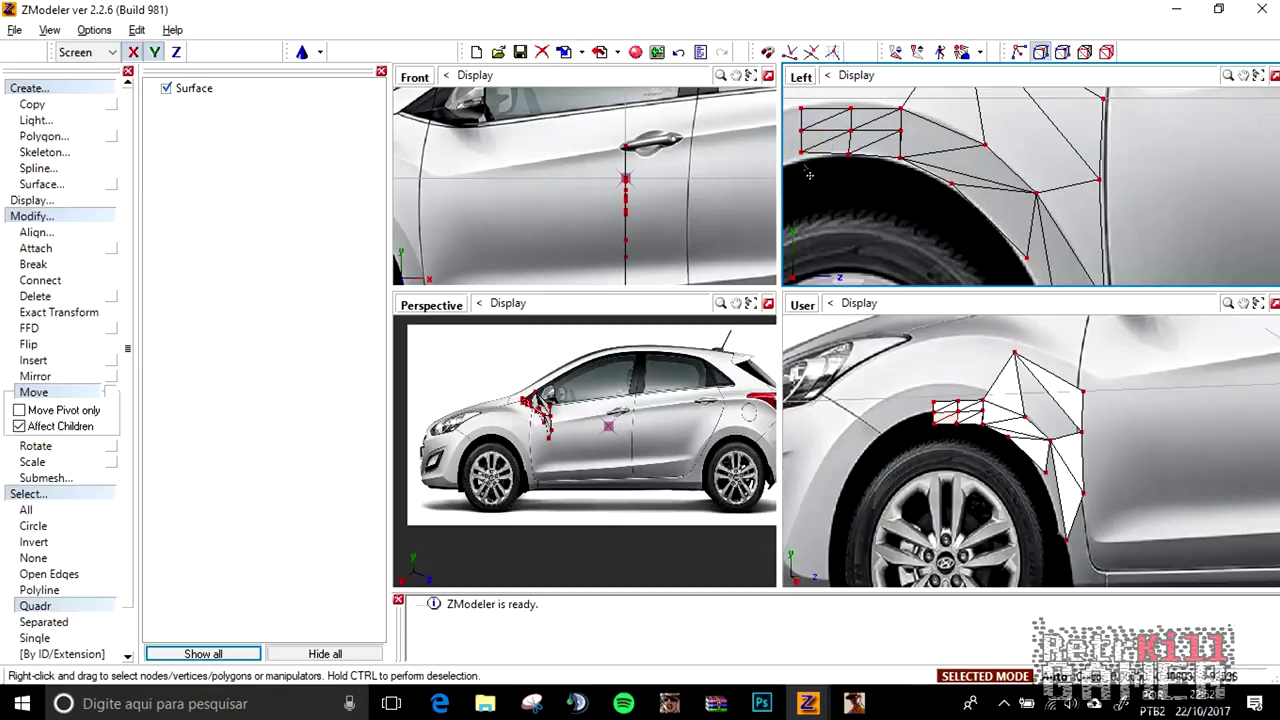
pyautogui.moveTo(800, 172); pyautogui.dragTo(800, 174)
# Move the arch's outer-edge vertex rearward so that it coincides with the middle door-seam vertex.
pyautogui.rightClick(899, 188)
pyautogui.moveTo(942, 188); pyautogui.dragTo(904, 251, button='middle')
pyautogui.moveTo(897, 196); pyautogui.dragTo(880, 219, button='right')
pyautogui.moveTo(888, 210); pyautogui.dragTo(1005, 256)
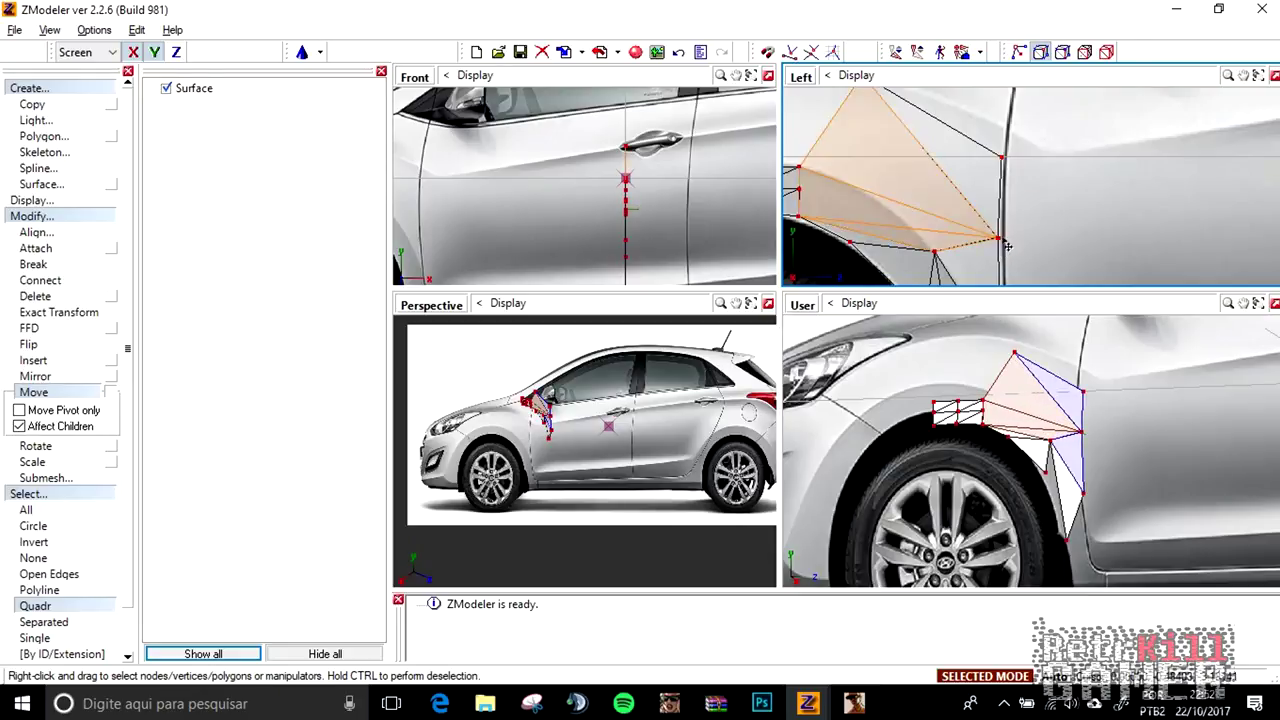
pyautogui.scroll(6, 1004, 244)
pyautogui.moveTo(1002, 231); pyautogui.dragTo(995, 222)
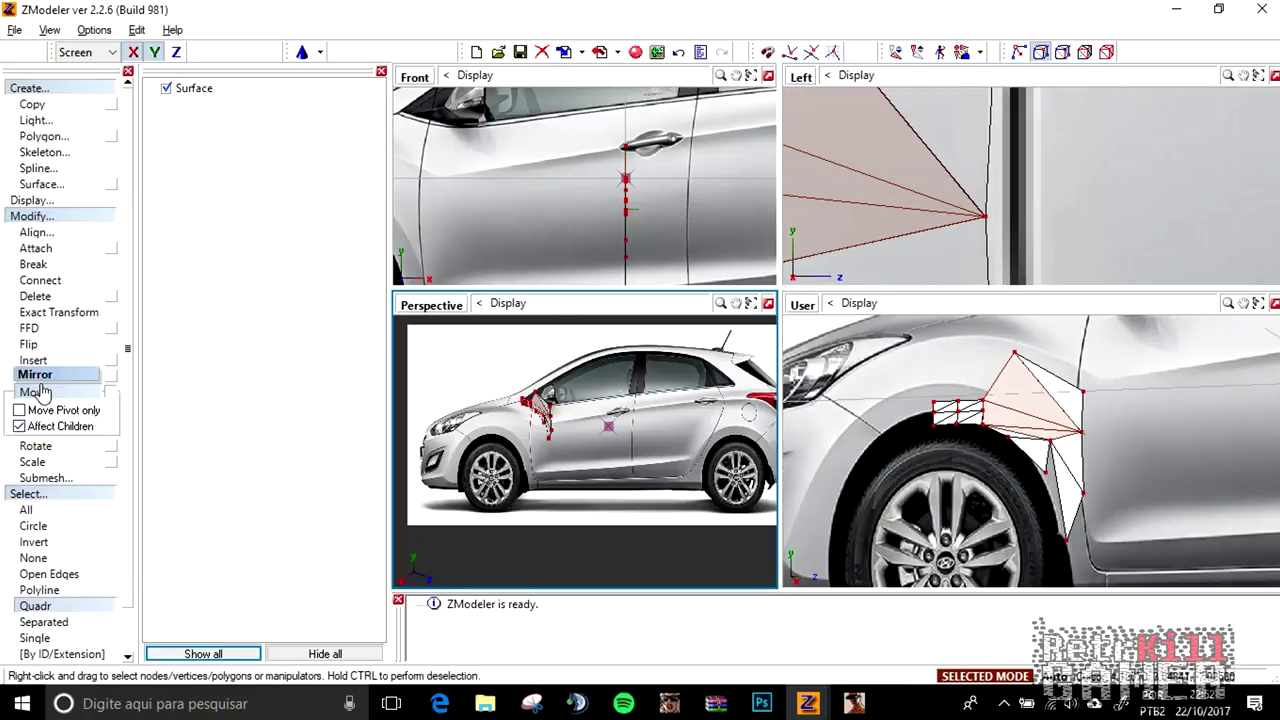
# Weld the two coincident vertices at the middle of the door seam with the Weld tool.
pyautogui.click(40, 201)
pyautogui.click(45, 203)
pyautogui.click(48, 216)
pyautogui.click(48, 216)
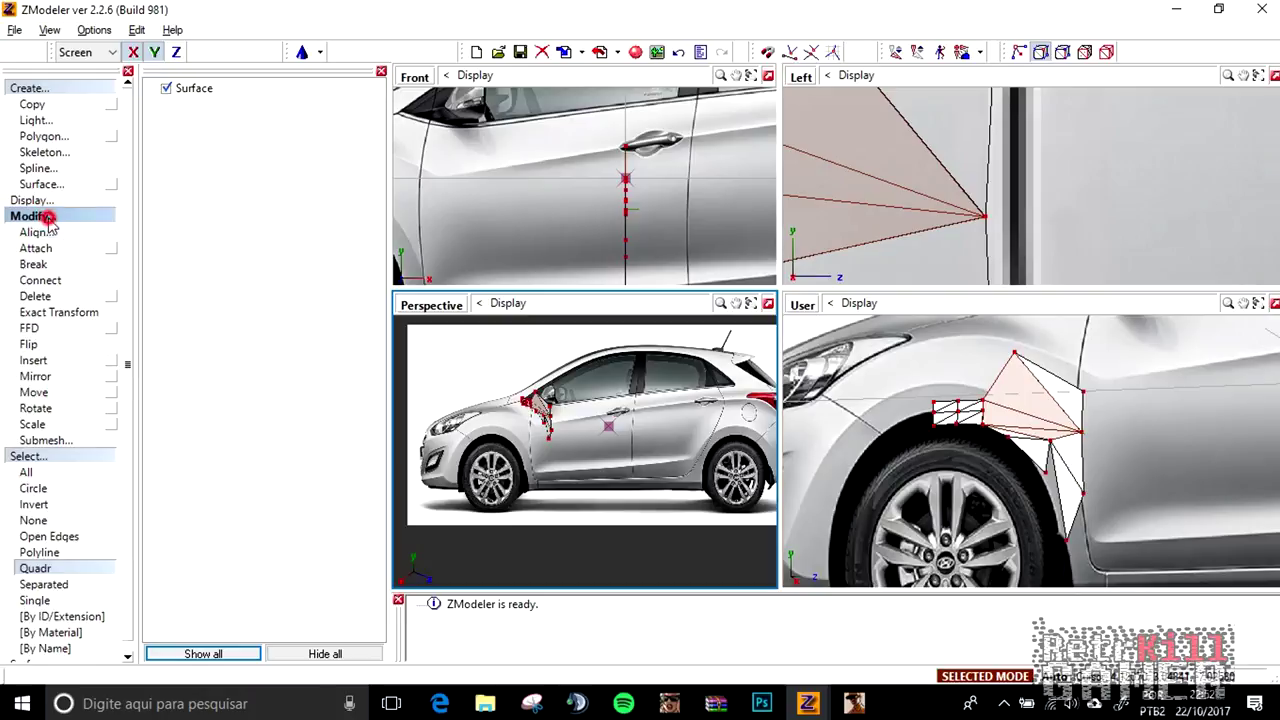
pyautogui.click(60, 440)
pyautogui.click(1003, 196)
pyautogui.moveTo(997, 204); pyautogui.dragTo(964, 237, button='right')
pyautogui.click(986, 218)
pyautogui.scroll(-4, 985, 220)
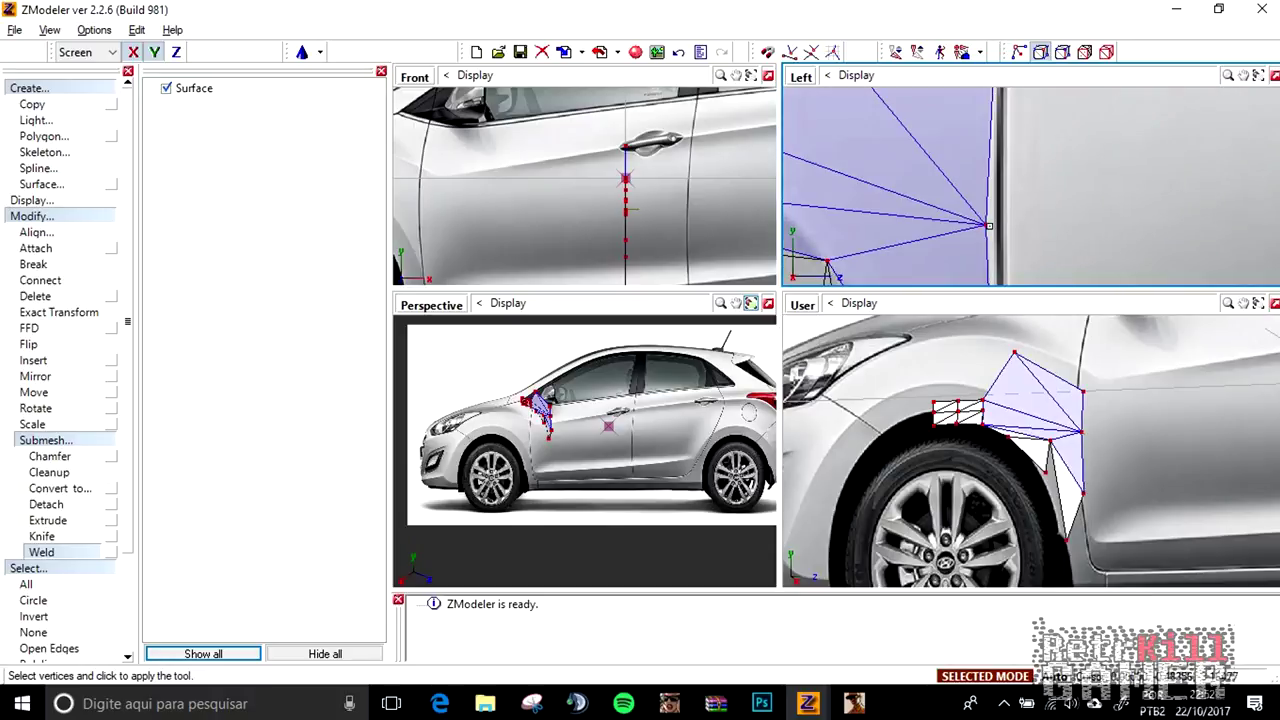
pyautogui.scroll(-3, 988, 215)
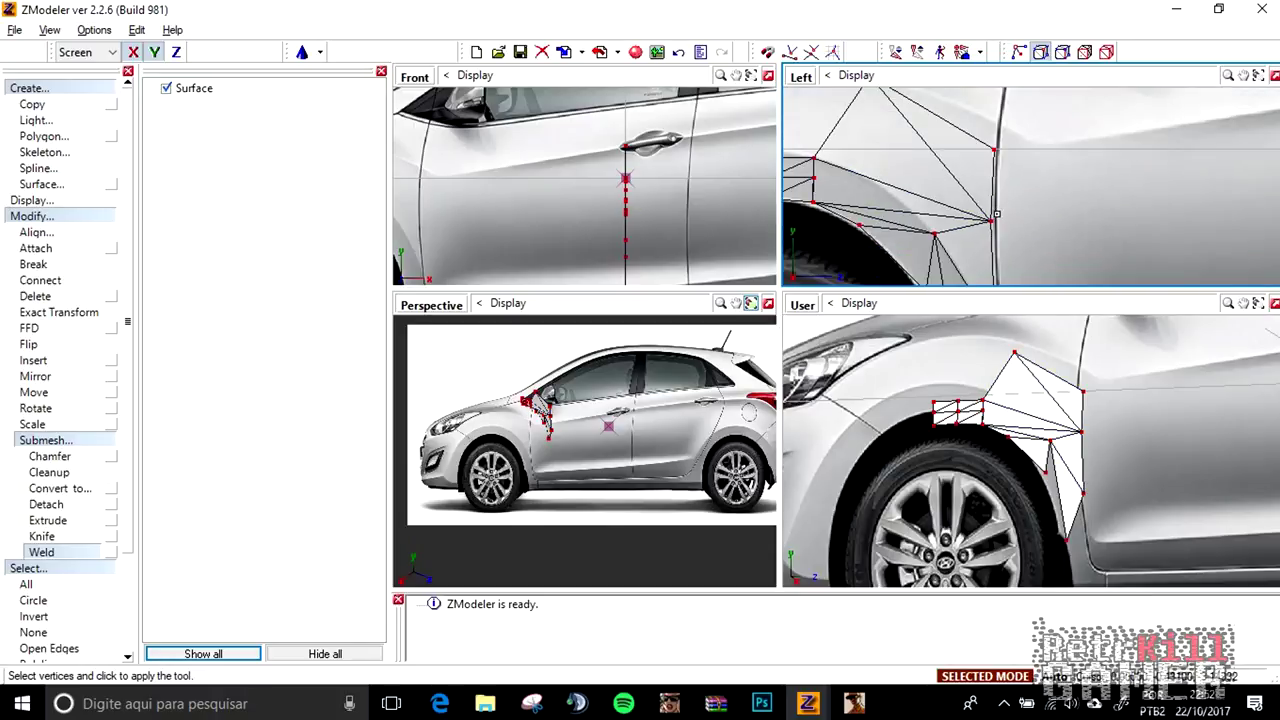
# Move the loose vertex on the arch's inner rear edge down onto the lowest mesh vertex.
pyautogui.scroll(5, 996, 214)
pyautogui.scroll(-2, 942, 120)
pyautogui.scroll(-2, 940, 117)
pyautogui.moveTo(942, 198); pyautogui.dragTo(894, 125, button='middle')
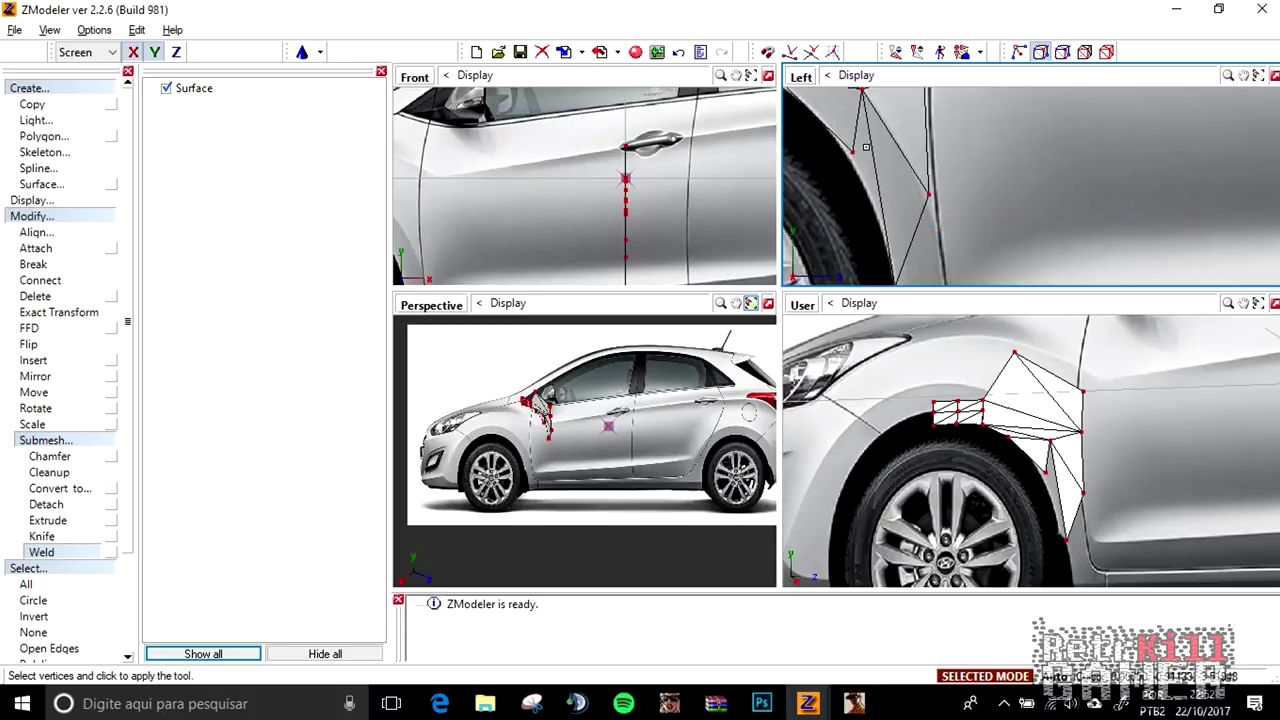
pyautogui.click(42, 536)
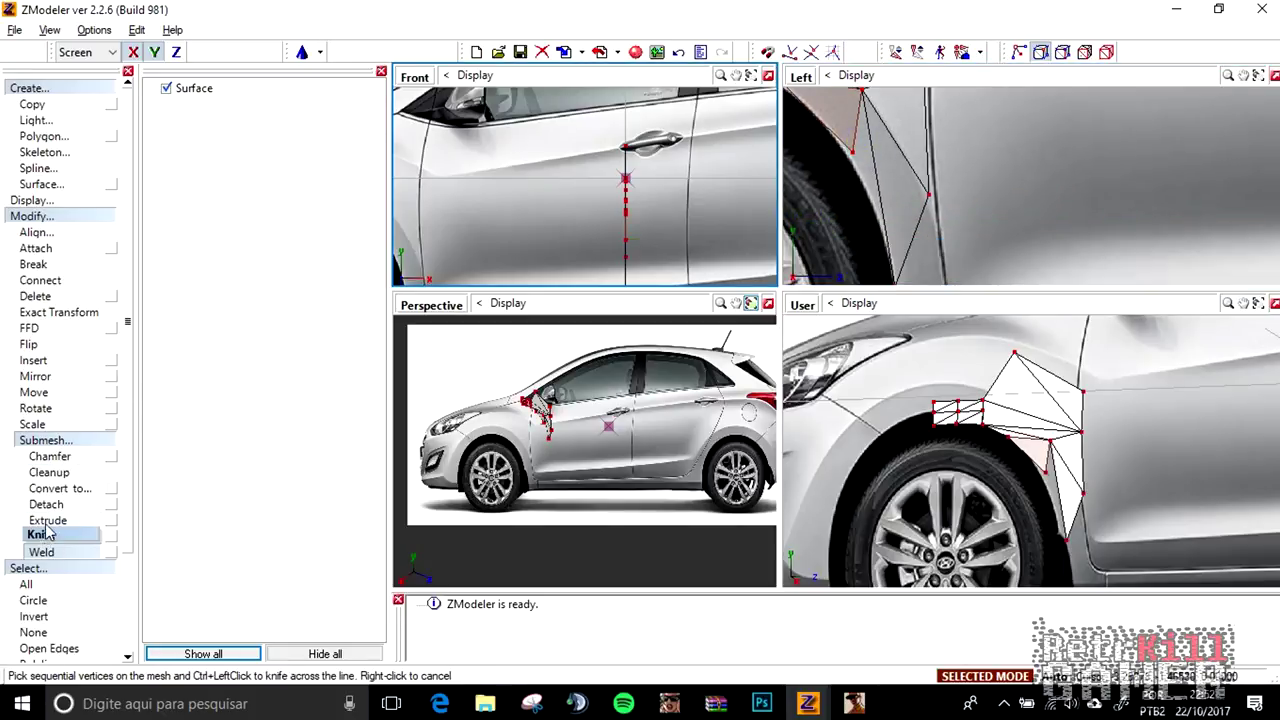
pyautogui.click(43, 393)
pyautogui.moveTo(866, 206); pyautogui.dragTo(854, 162, button='middle')
pyautogui.moveTo(856, 165); pyautogui.dragTo(895, 289)
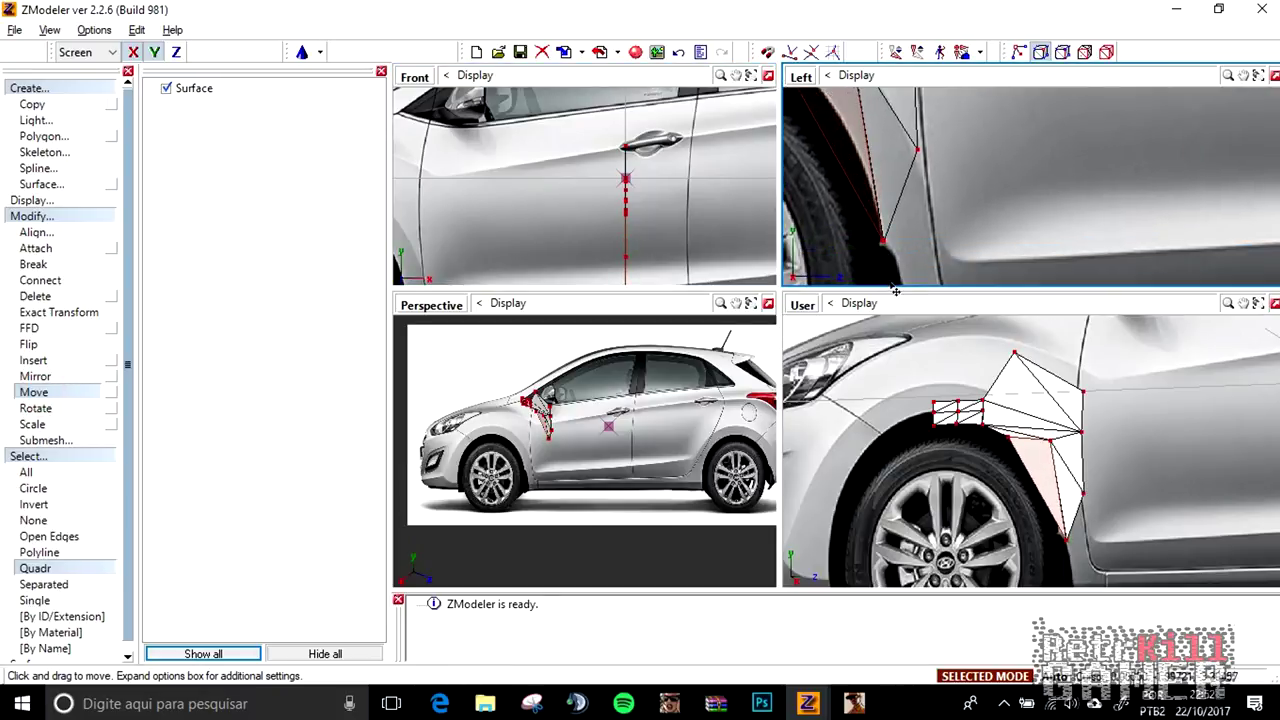
# Weld the overlapping vertices at the lower end of the mesh behind the wheel arch.
pyautogui.moveTo(897, 257); pyautogui.dragTo(896, 221, button='middle')
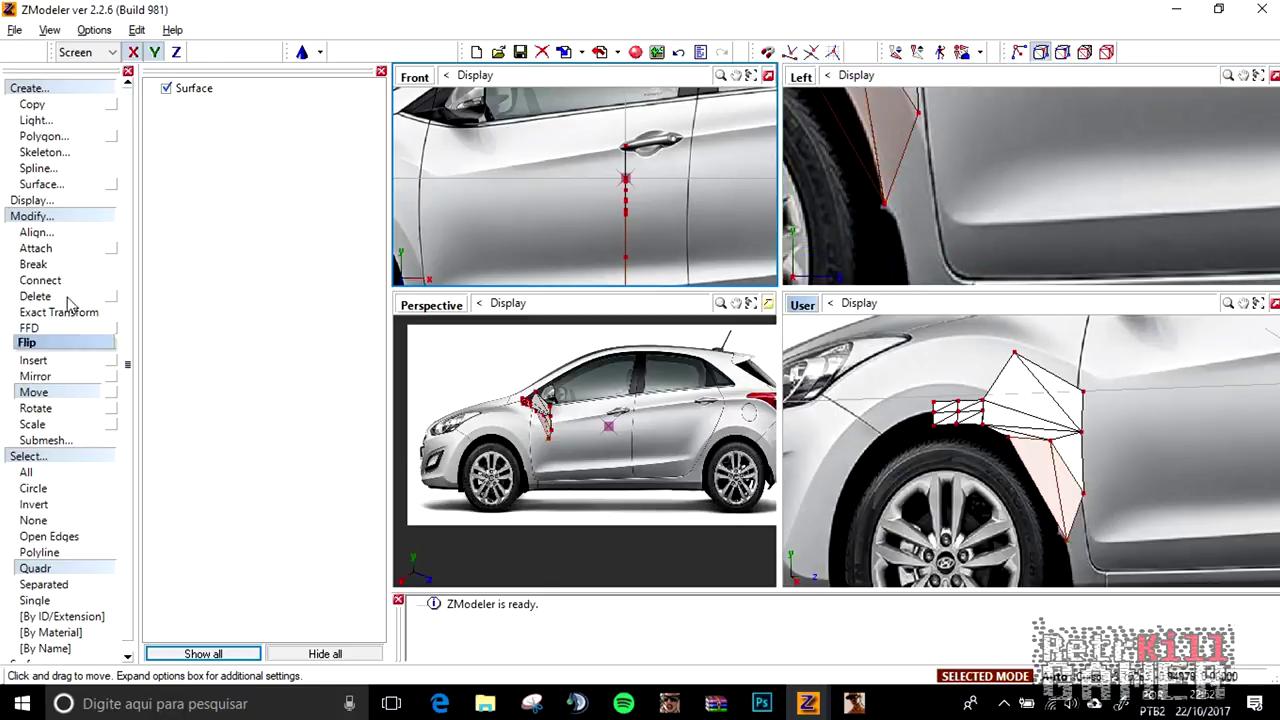
pyautogui.click(56, 441)
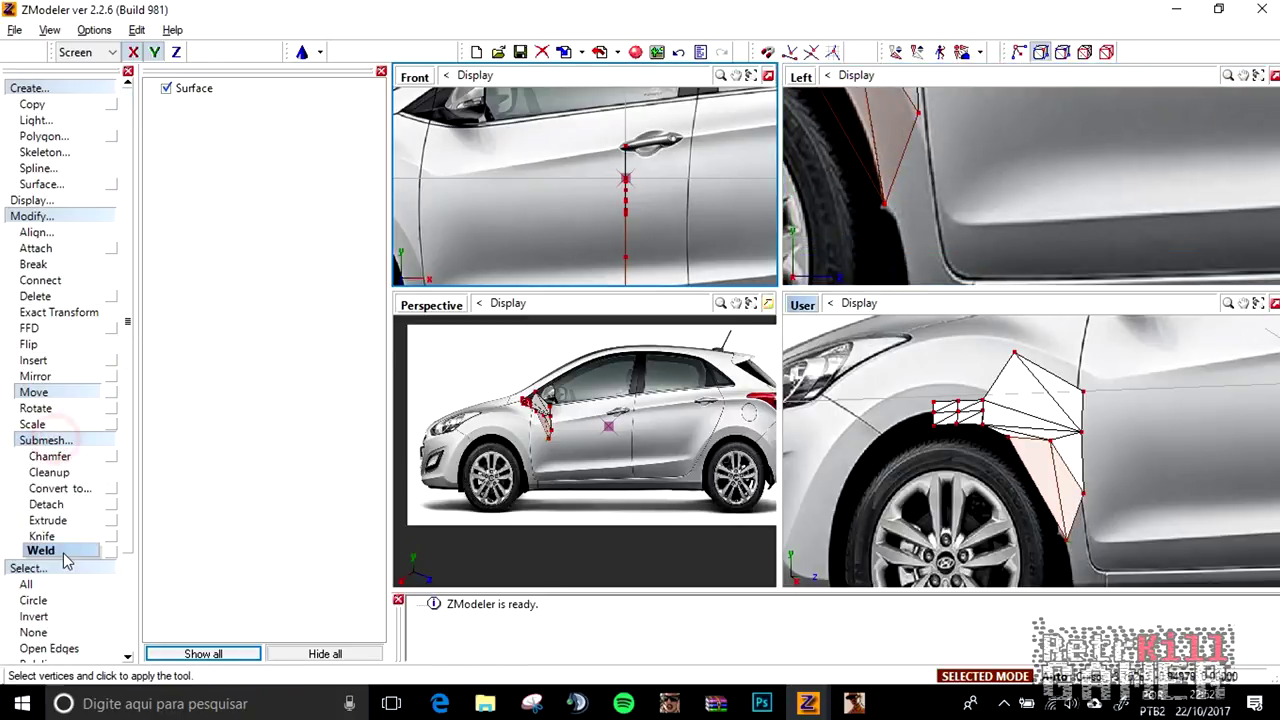
pyautogui.click(62, 554)
pyautogui.scroll(-3, 912, 231)
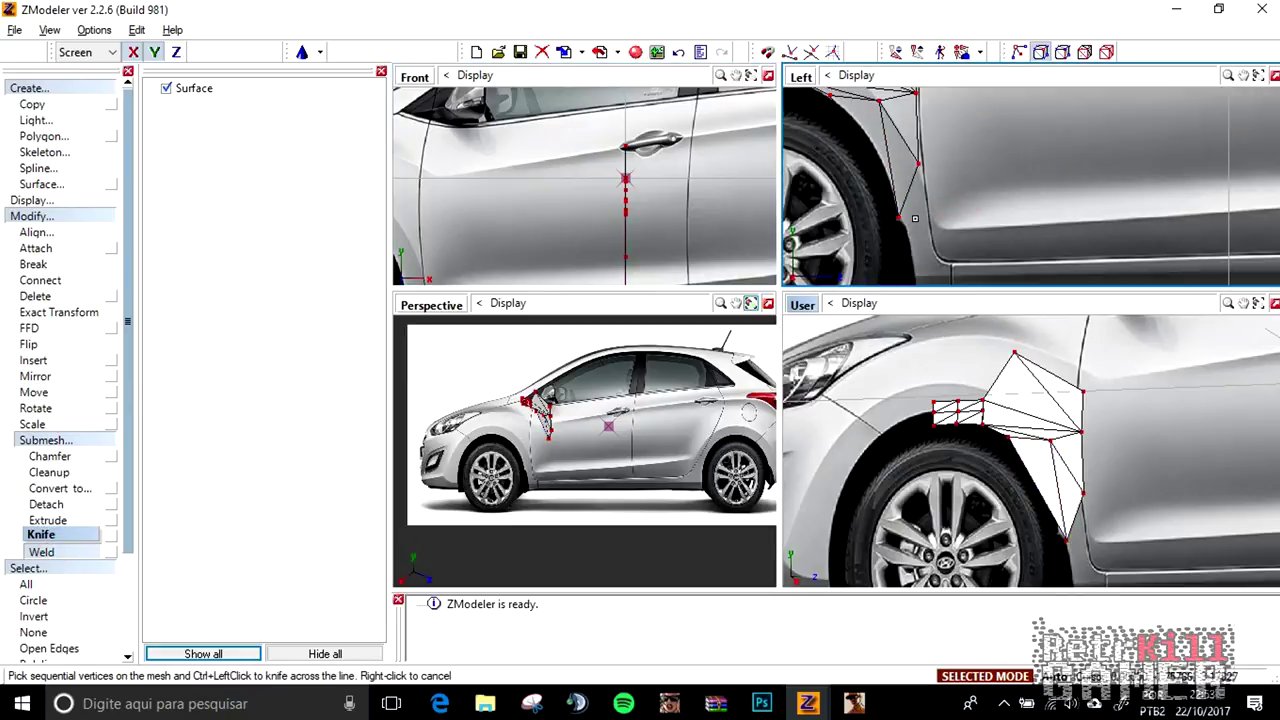
# Examine how the welded mesh fits the wheel arch, door seam and upper fender in the photo.
pyautogui.moveTo(911, 179); pyautogui.dragTo(933, 205, button='middle')
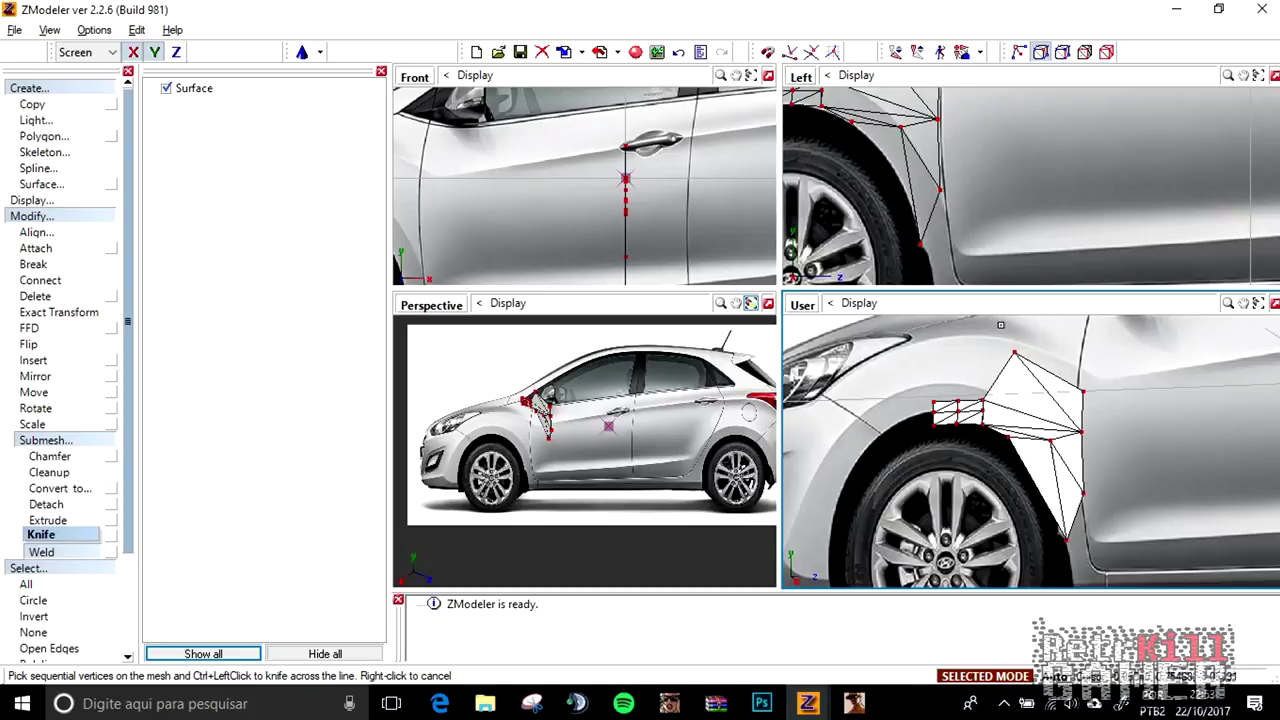
pyautogui.moveTo(972, 130); pyautogui.dragTo(937, 216, button='middle')
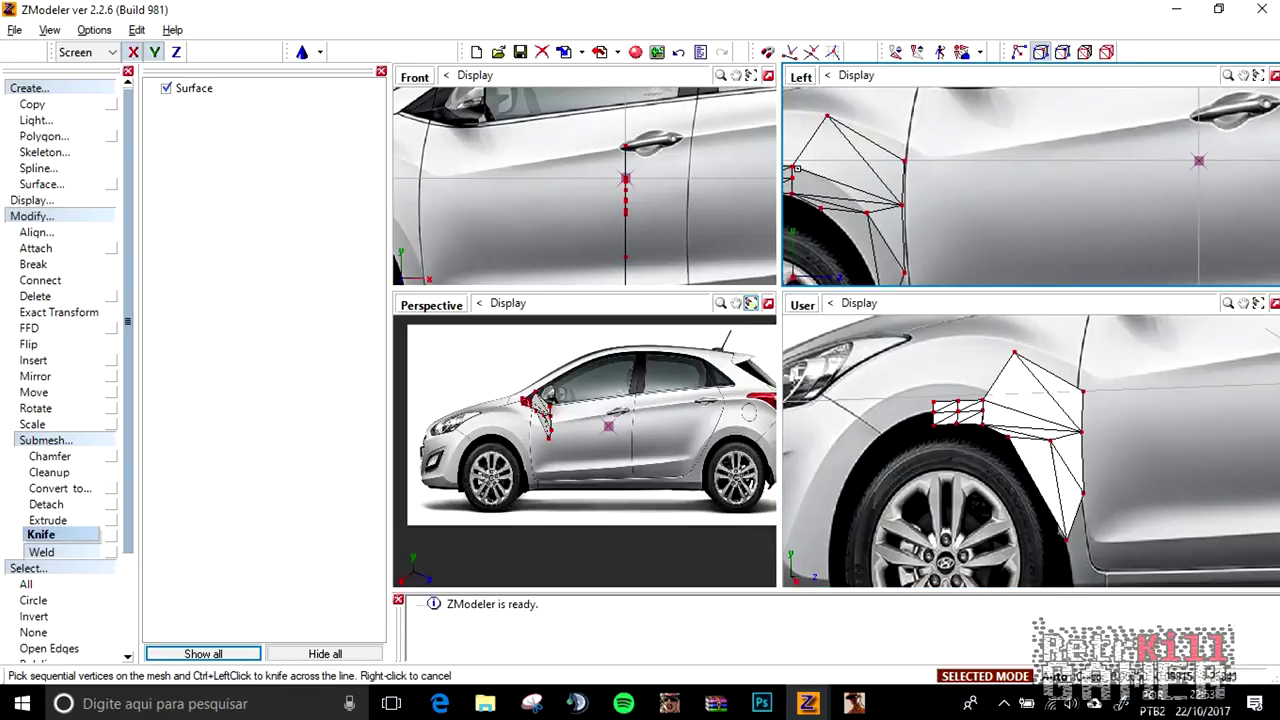
pyautogui.moveTo(823, 188); pyautogui.dragTo(862, 188, button='middle')
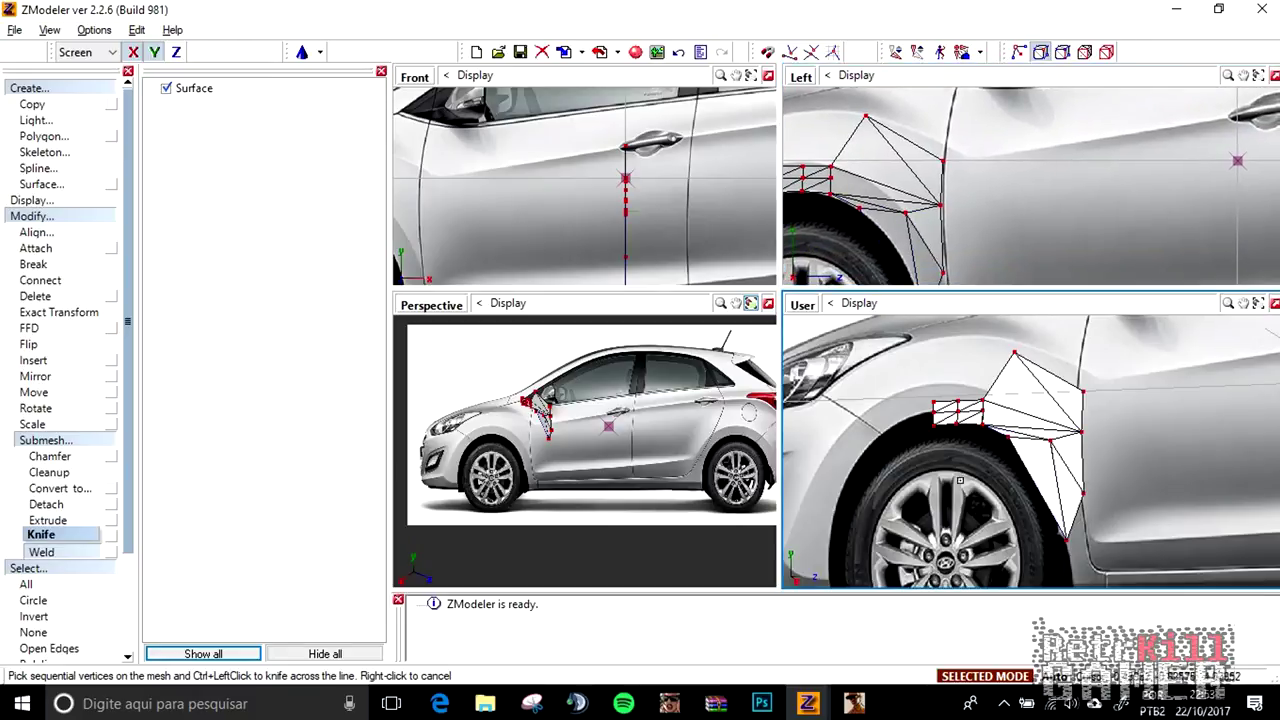
pyautogui.moveTo(965, 495)
pyautogui.keyDown('alt'); pyautogui.mouseDown(button='middle')
pyautogui.moveTo(901, 503)
pyautogui.moveTo(949, 492)
pyautogui.mouseUp(button='middle'); pyautogui.keyUp('alt')
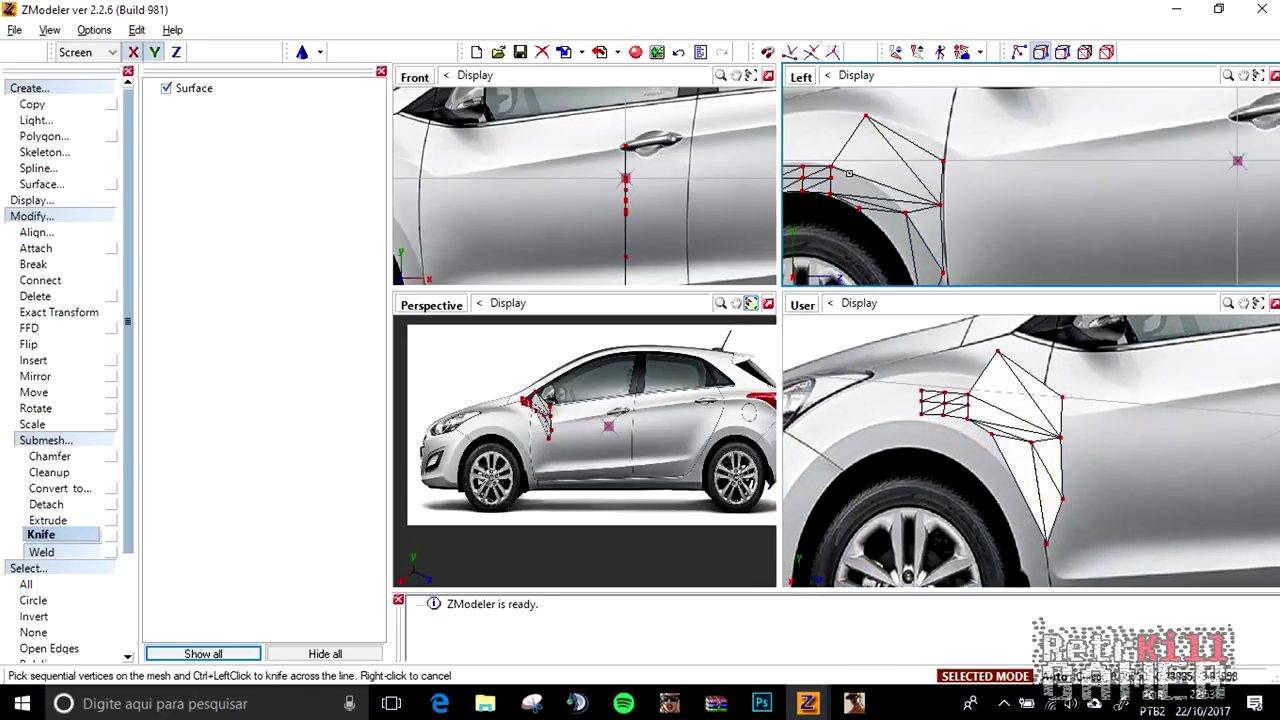
pyautogui.click(938, 204)
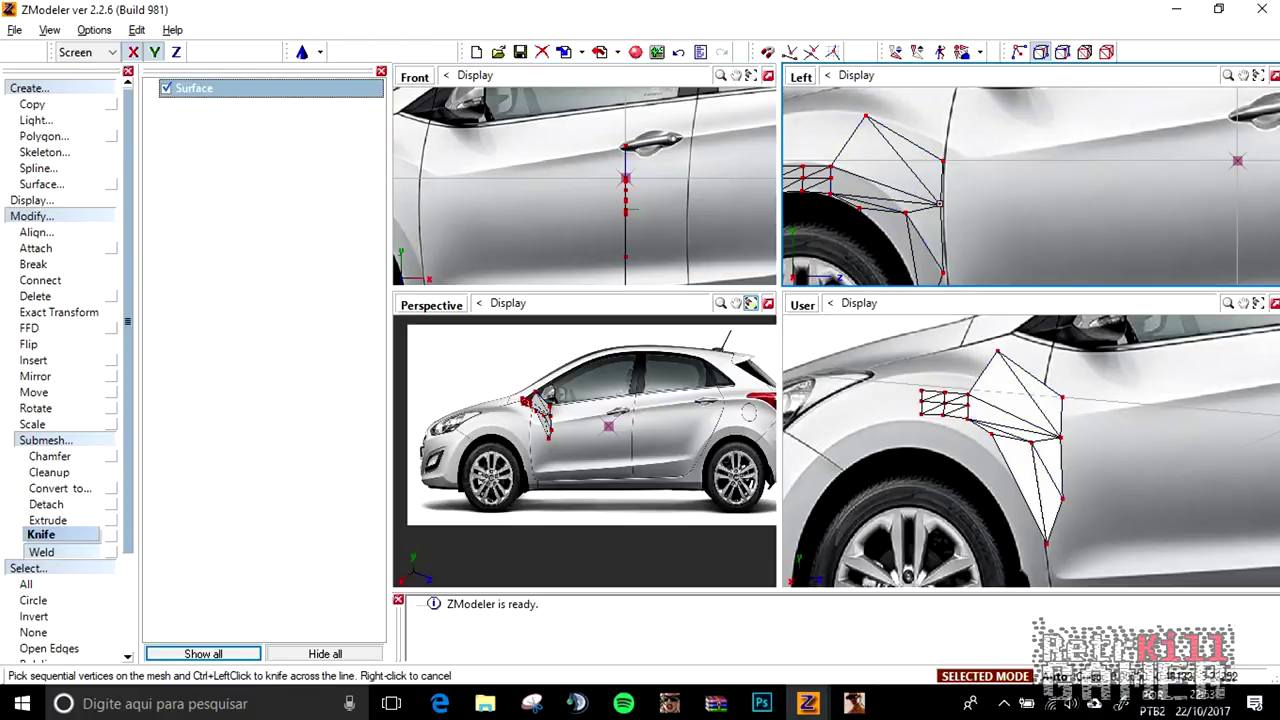
pyautogui.moveTo(876, 177); pyautogui.dragTo(931, 222, button='middle')
pyautogui.moveTo(918, 164); pyautogui.dragTo(868, 187, button='middle')
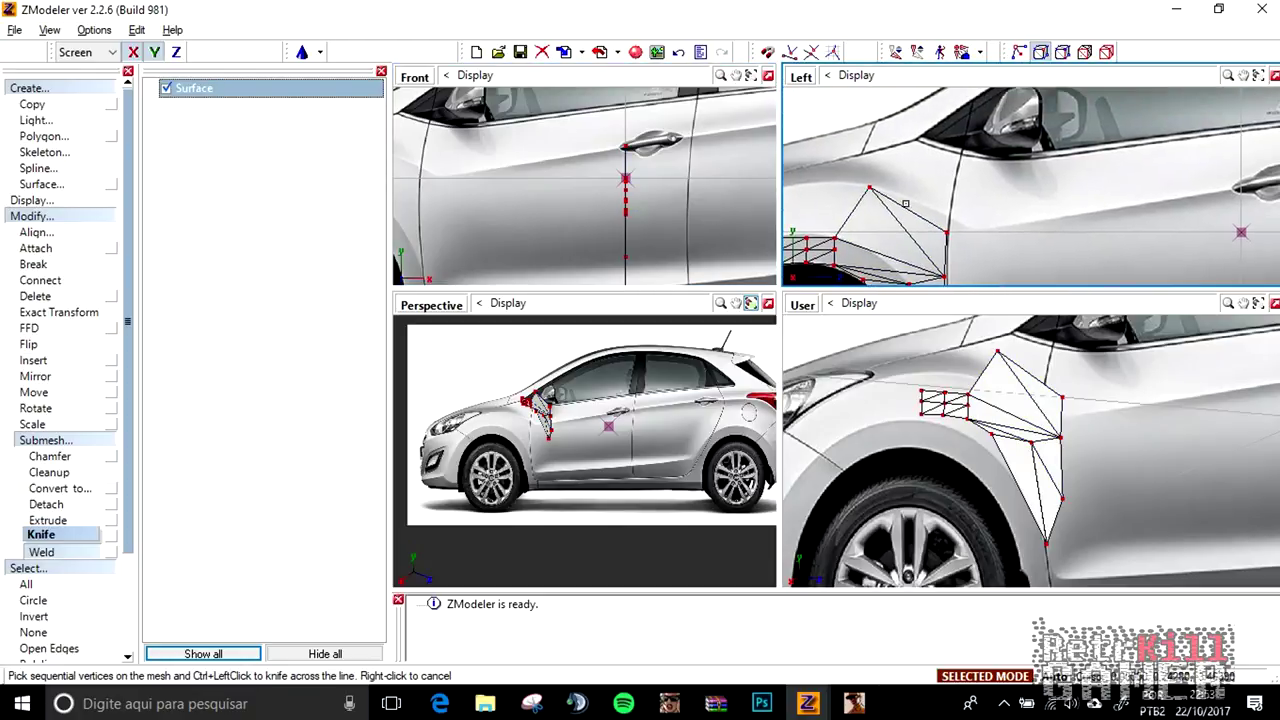
# Create single polygons along the upper fender crease, from above the wheel arch to the door seam.
pyautogui.click(51, 137)
pyautogui.click(56, 169)
pyautogui.scroll(2, 896, 193)
pyautogui.click(858, 185)
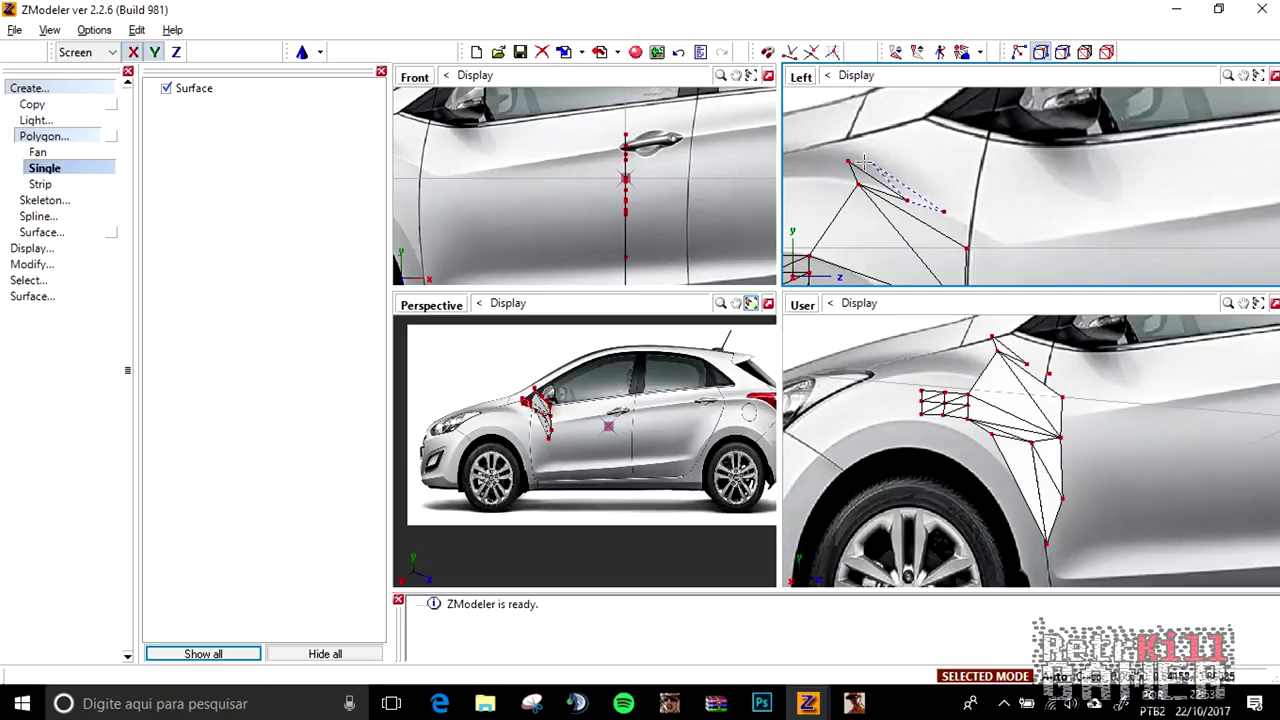
pyautogui.click(975, 185)
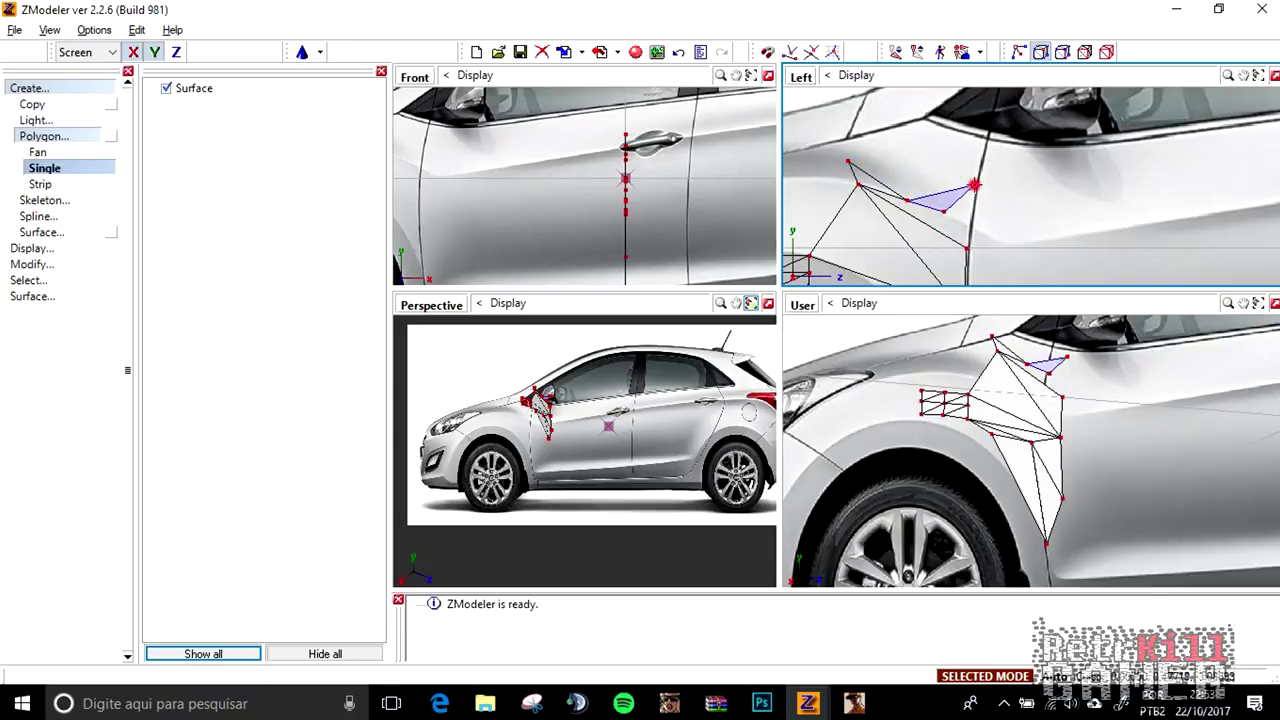
pyautogui.click(968, 246)
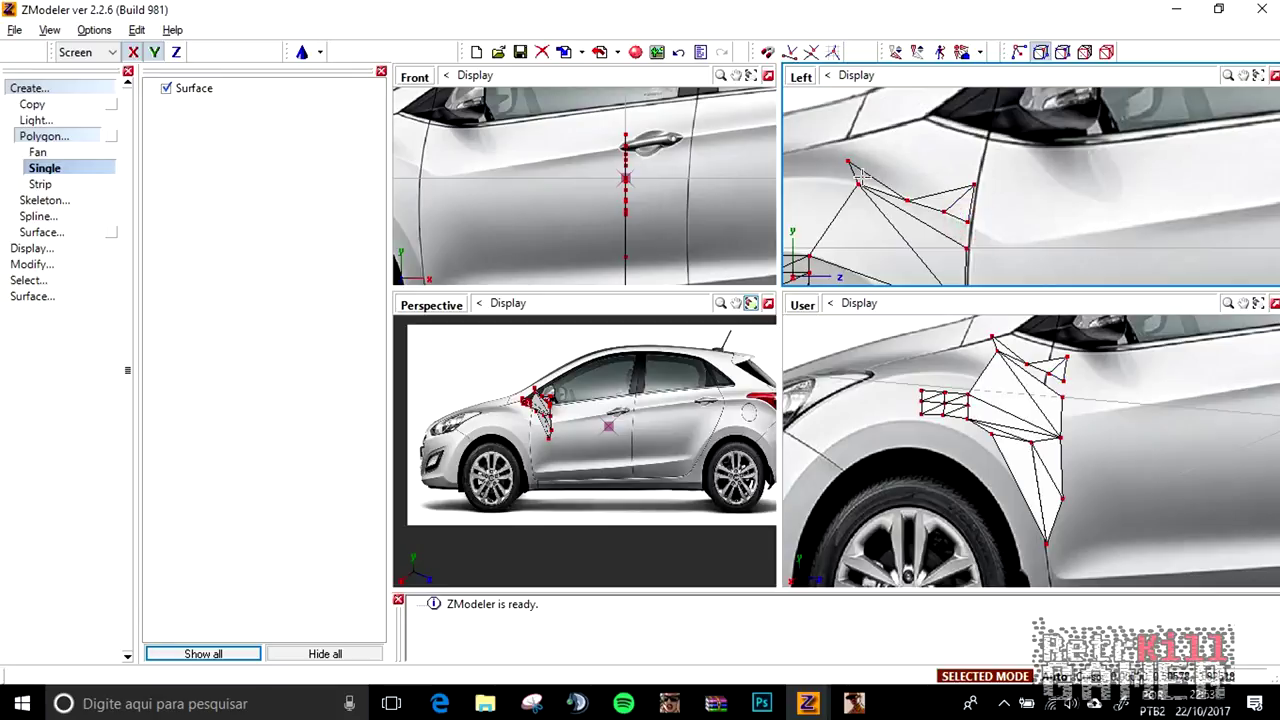
# Fill the gap above the crease with a single polygon joining its front tip, middle vertex and door-seam corner.
pyautogui.click(849, 161)
pyautogui.click(908, 200)
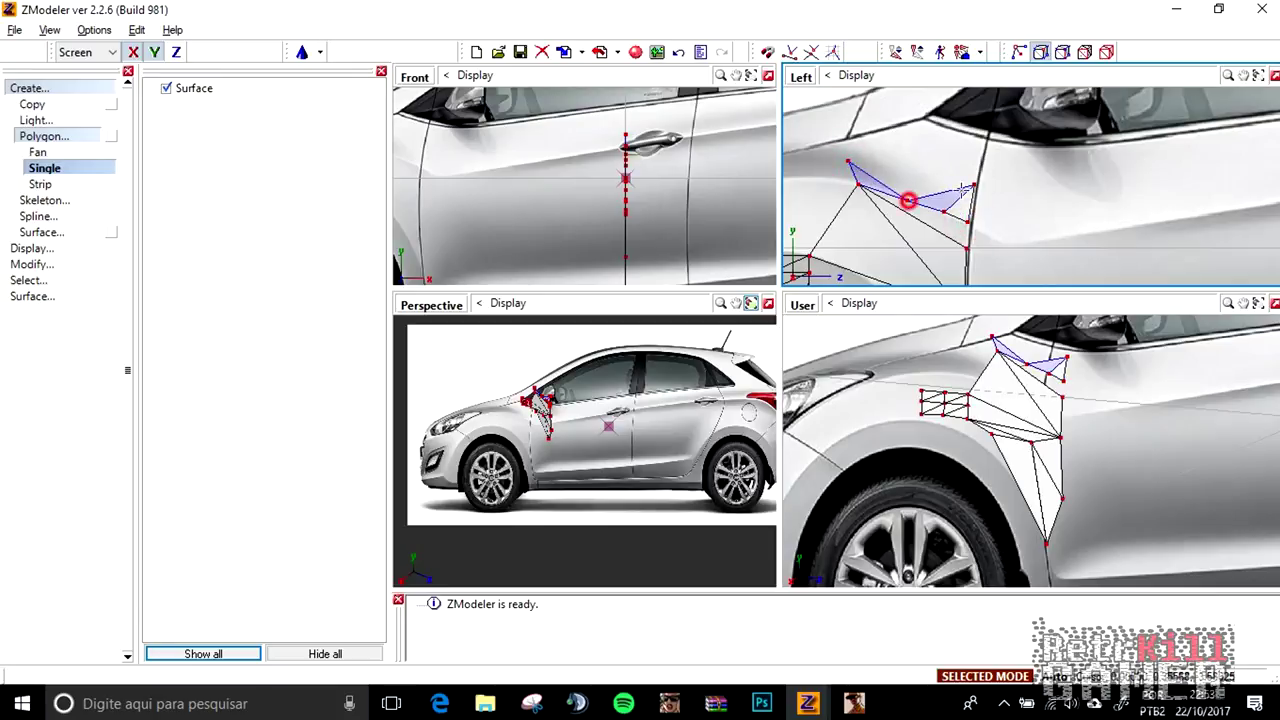
pyautogui.click(975, 184)
pyautogui.scroll(-3, 975, 184)
pyautogui.scroll(5, 984, 217)
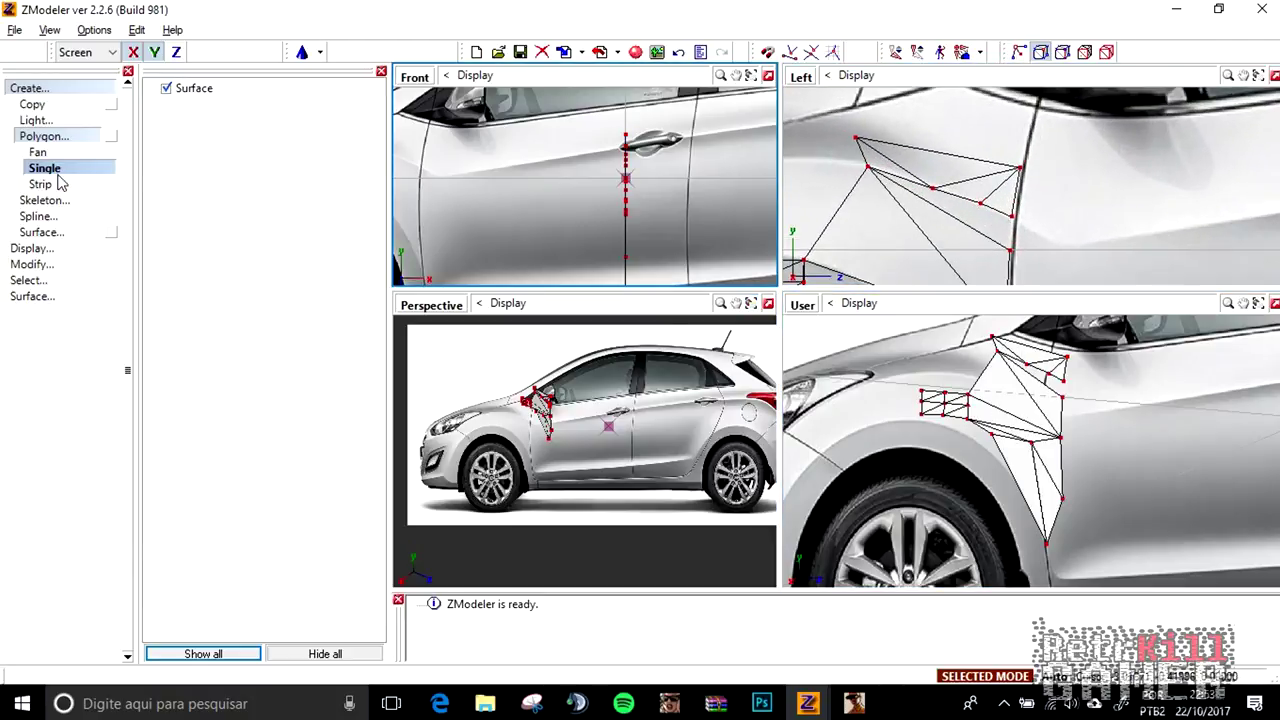
# Select the new upper fender polygons by outlining them with the Polyline selection.
pyautogui.click(30, 88)
pyautogui.click(30, 134)
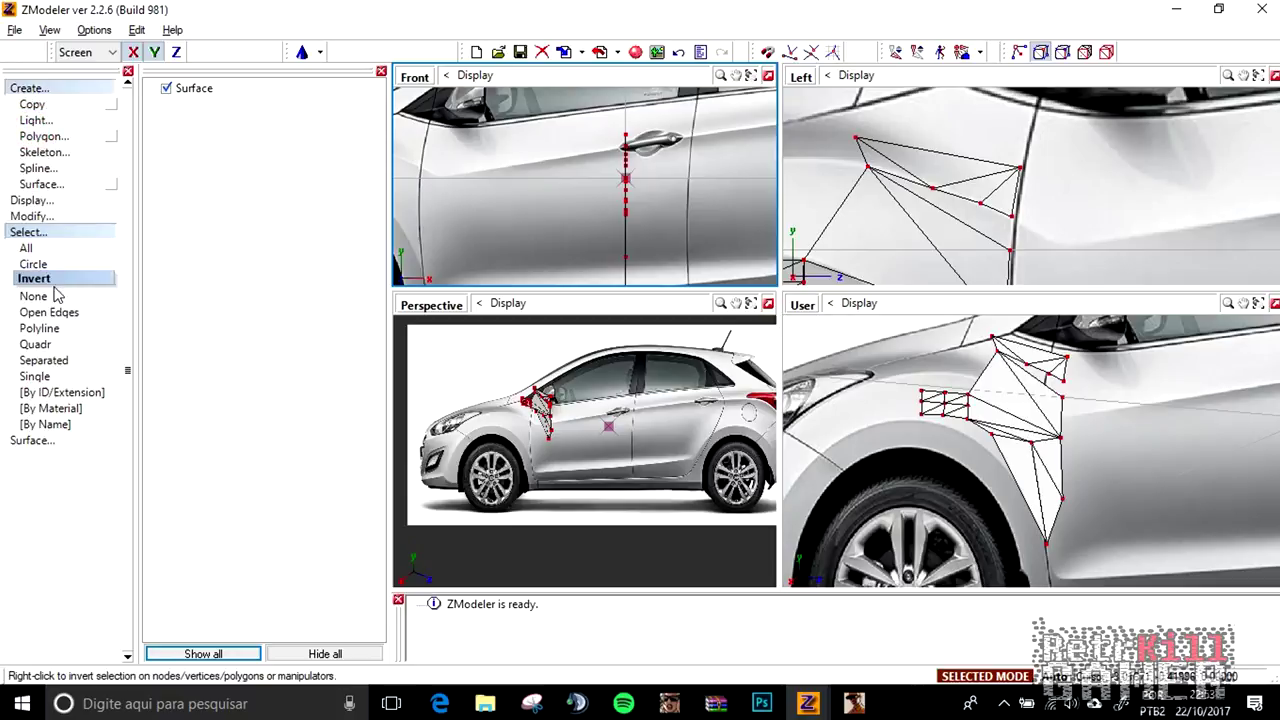
pyautogui.click(38, 326)
pyautogui.rightClick(1027, 170)
pyautogui.rightClick(864, 130)
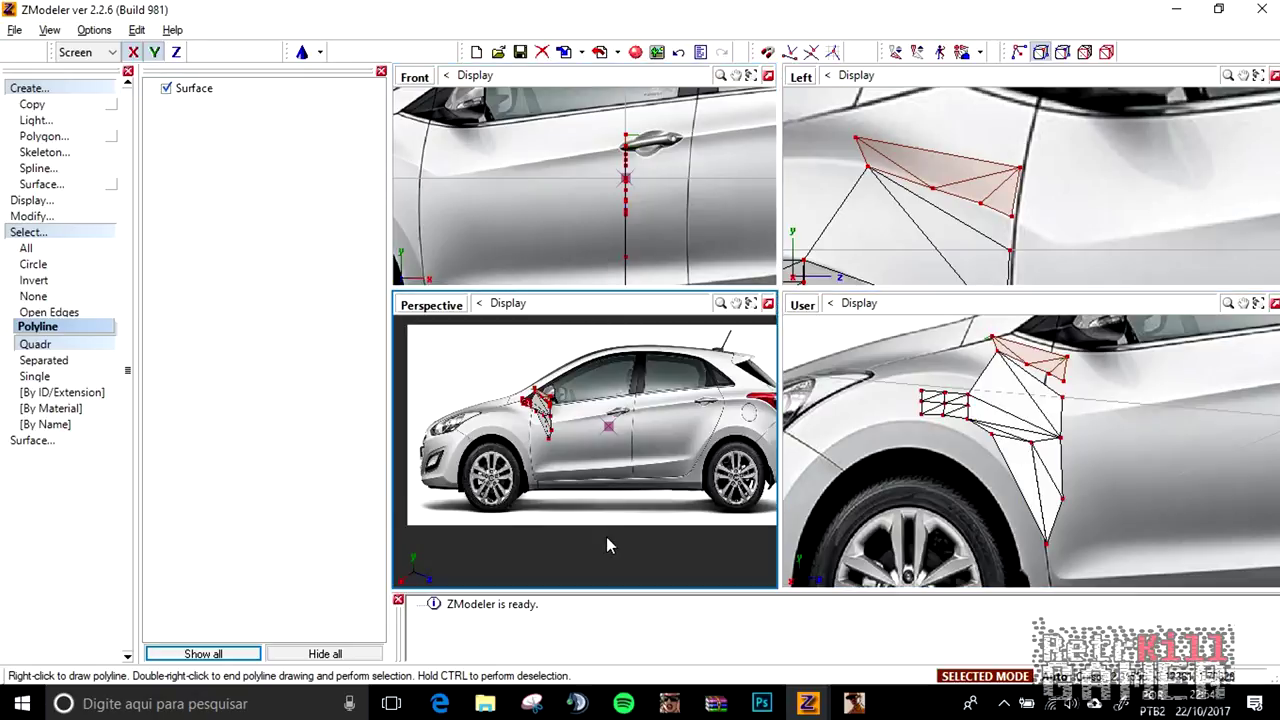
# Examine the selected upper fender strip against the reference photo in the Perspective, Front and Left views.
pyautogui.moveTo(608, 540); pyautogui.dragTo(675, 514)
pyautogui.click(90, 232)
pyautogui.moveTo(676, 520)
pyautogui.mouseDown(button='middle')
pyautogui.moveTo(597, 531)
pyautogui.moveTo(624, 532)
pyautogui.mouseUp(button='middle')
pyautogui.moveTo(575, 491); pyautogui.dragTo(602, 490, button='middle')
pyautogui.scroll(-4, 520, 180)
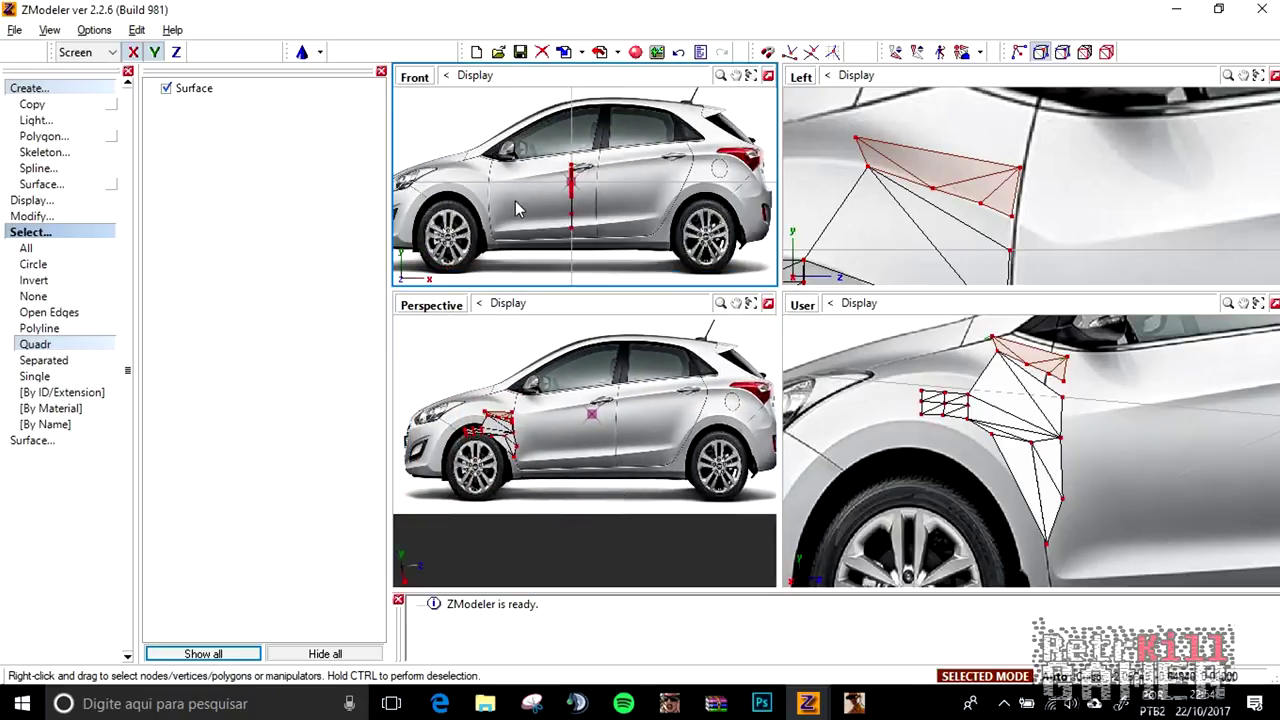
pyautogui.scroll(-2, 845, 219)
pyautogui.scroll(-2, 755, 181)
pyautogui.scroll(-2, 931, 222)
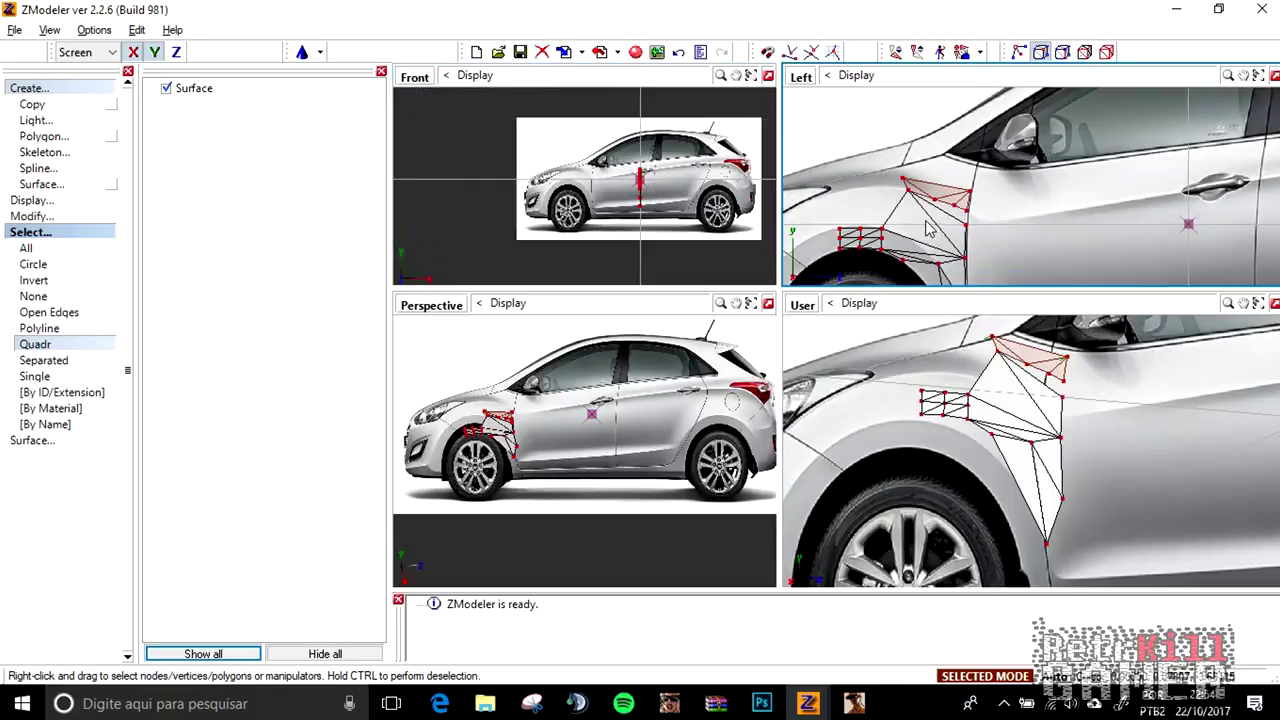
pyautogui.click(405, 80)
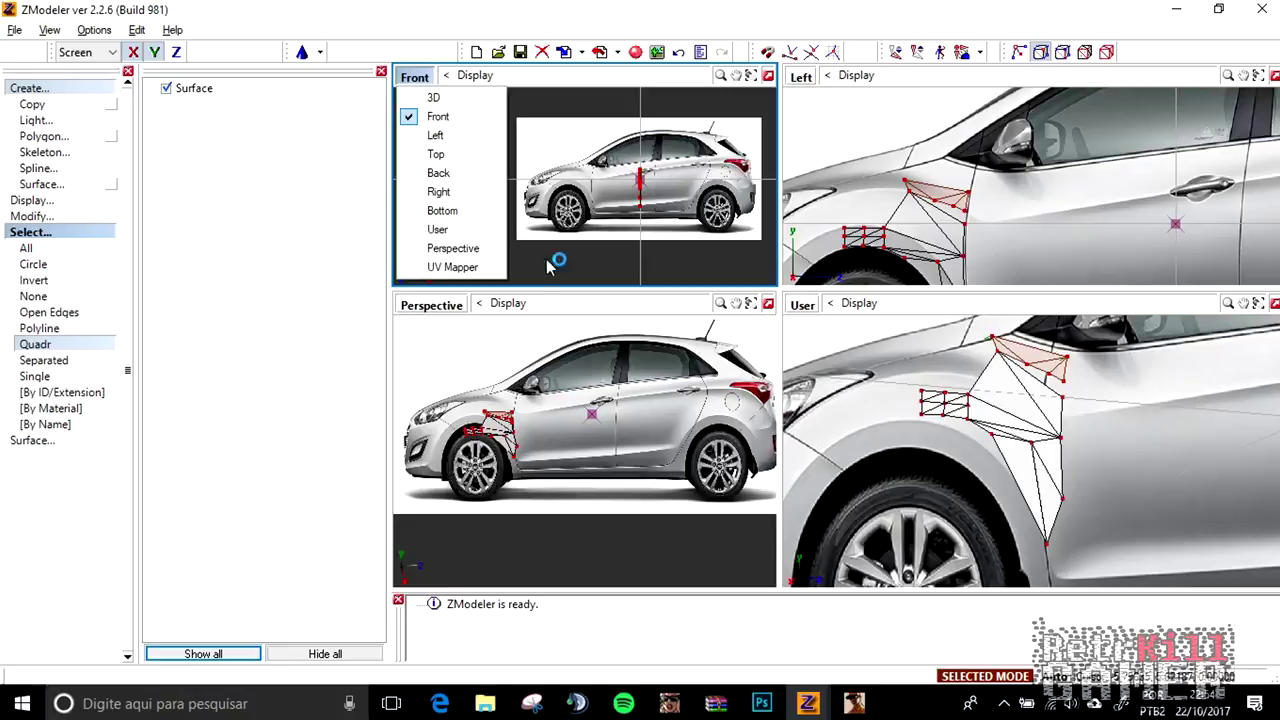
pyautogui.click(569, 217)
# Move the selected upper vertices slightly sideways in the Front view so the strip leans off the vertical plane, and clear the selection.
pyautogui.scroll(10, 628, 167)
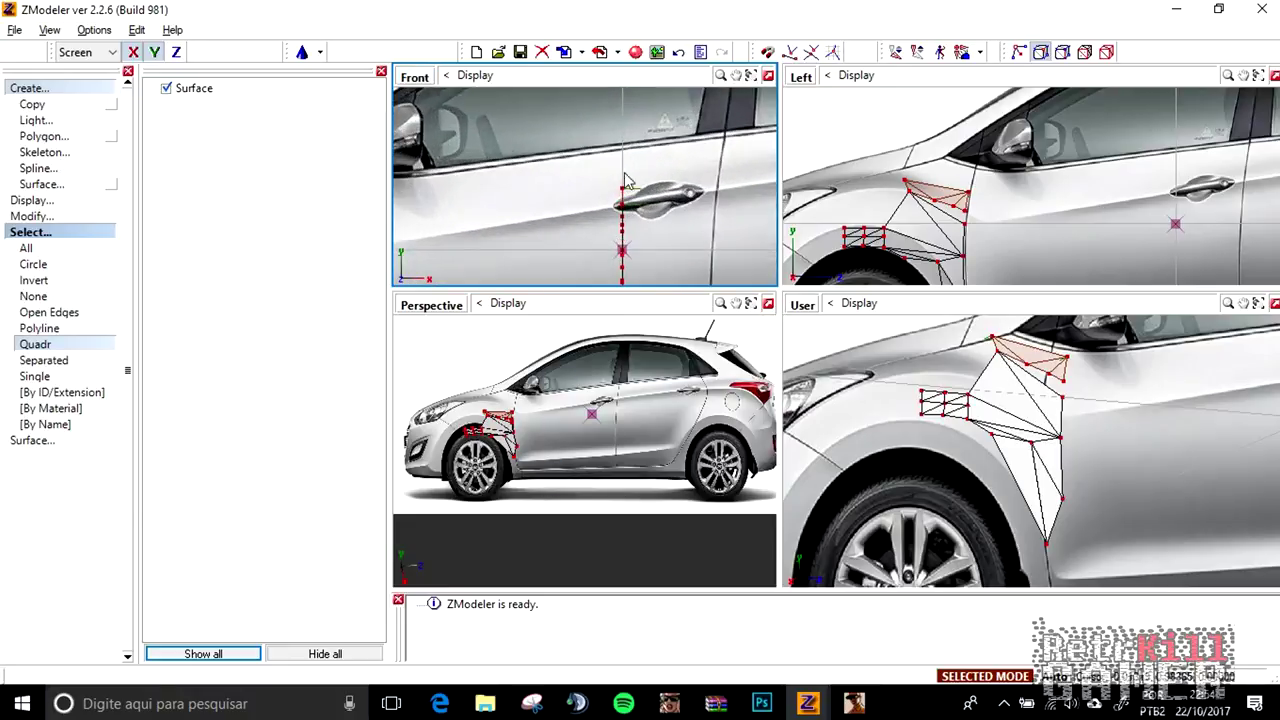
pyautogui.click(54, 89)
pyautogui.click(35, 120)
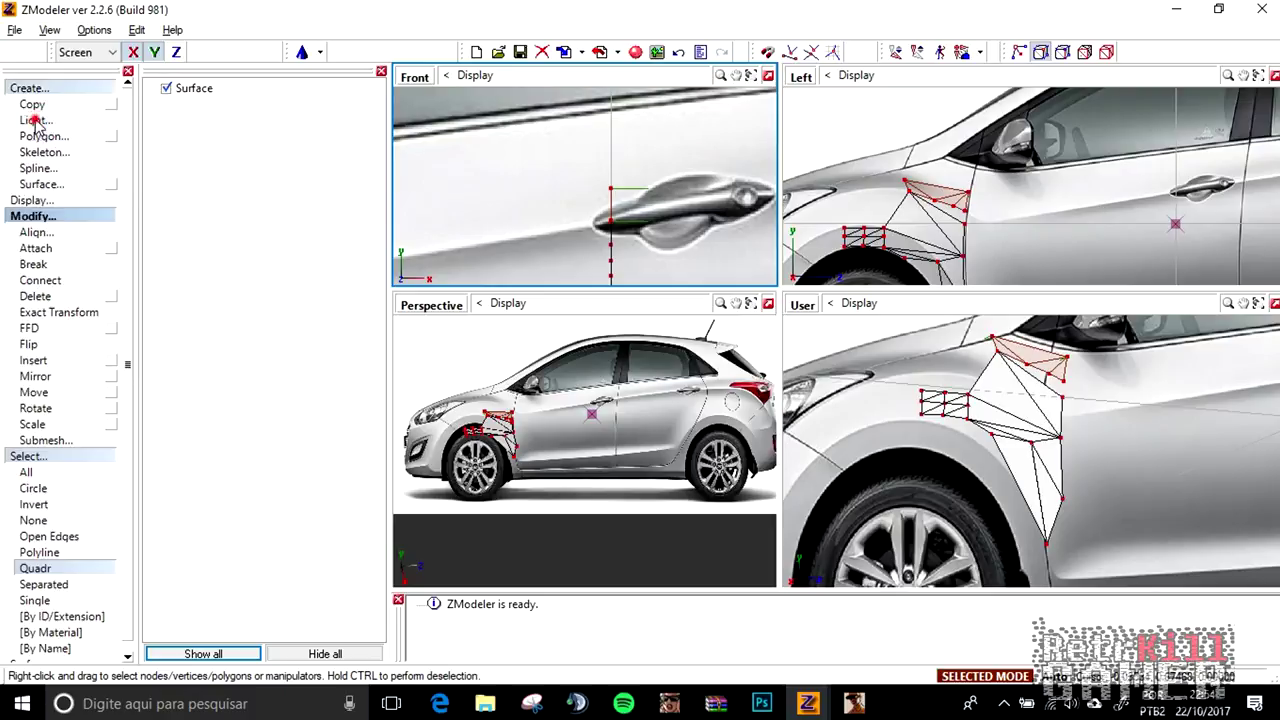
pyautogui.click(51, 403)
pyautogui.click(51, 392)
pyautogui.scroll(5, 740, 168)
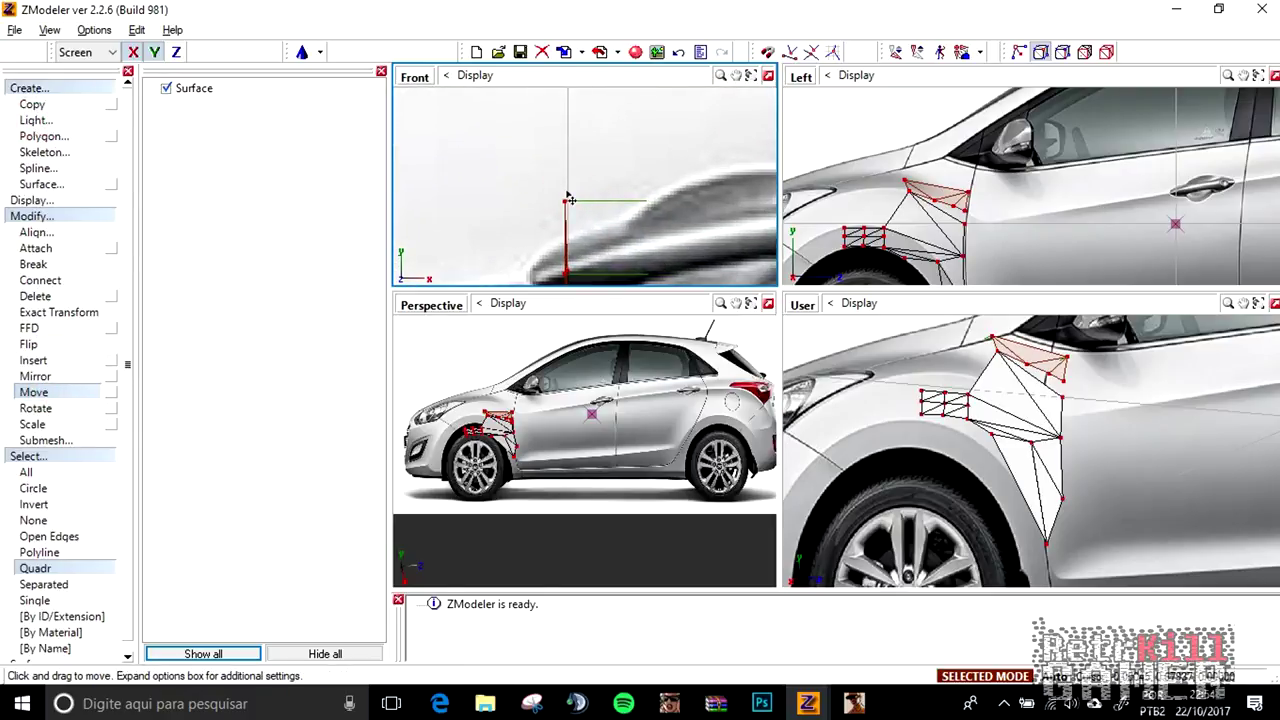
pyautogui.moveTo(602, 197); pyautogui.dragTo(606, 198, button='middle')
pyautogui.hotkey('ctrl', 'y')
pyautogui.hotkey('ctrl', 'y')
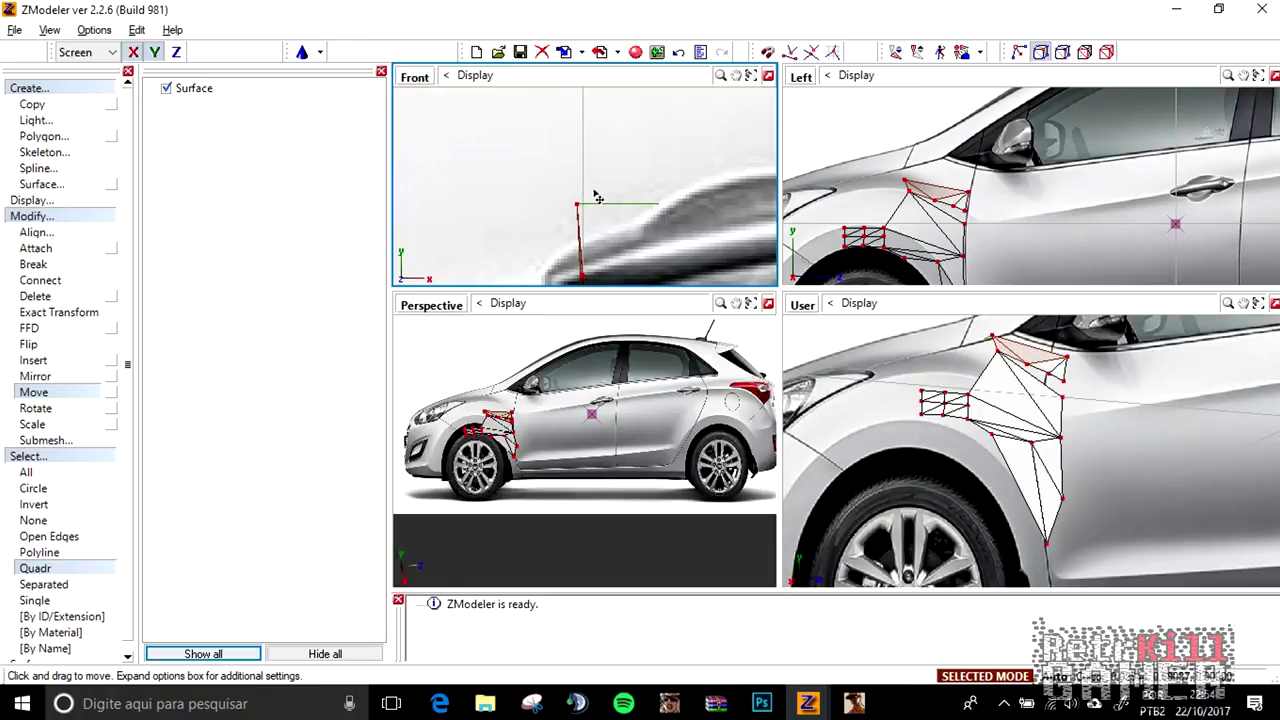
pyautogui.click(624, 188)
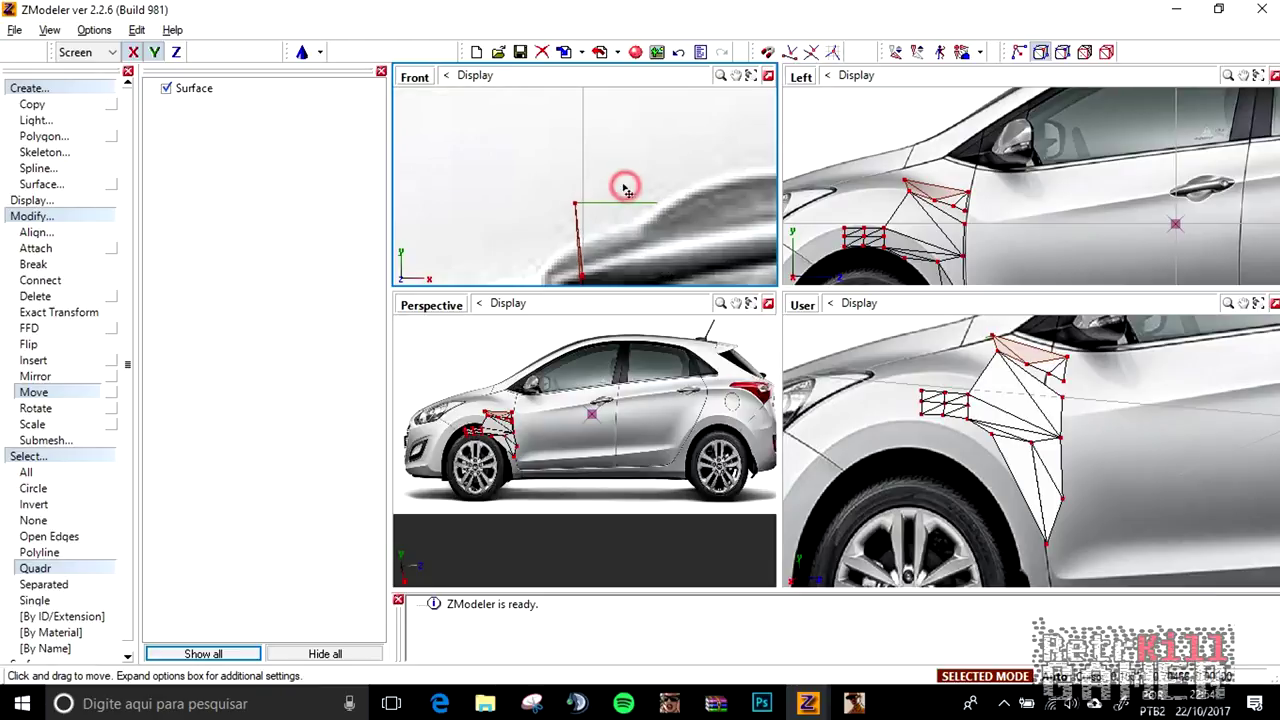
pyautogui.press('Escape')
# Examine the whole fender mesh against the car photo in the Perspective, Left and User views.
pyautogui.scroll(-3, 672, 428)
pyautogui.click(695, 441)
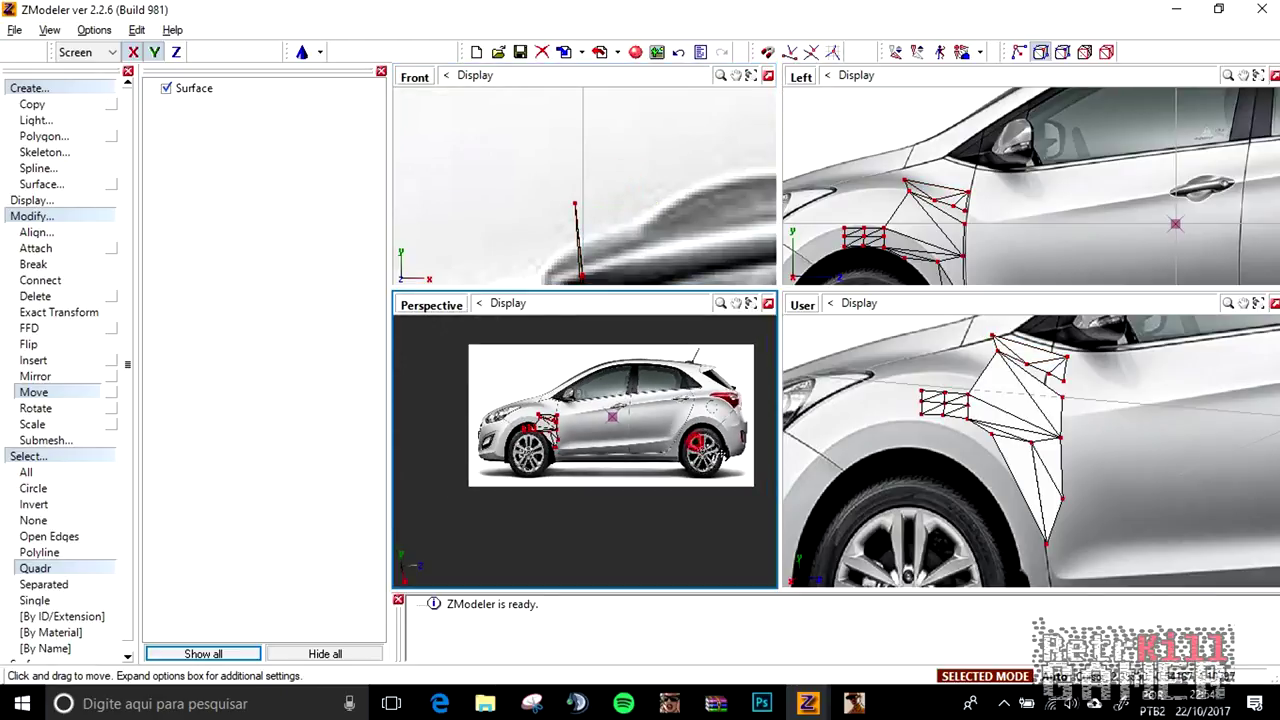
pyautogui.scroll(-3, 916, 229)
pyautogui.moveTo(1112, 432); pyautogui.dragTo(1112, 465, button='middle')
pyautogui.scroll(-5, 1079, 445)
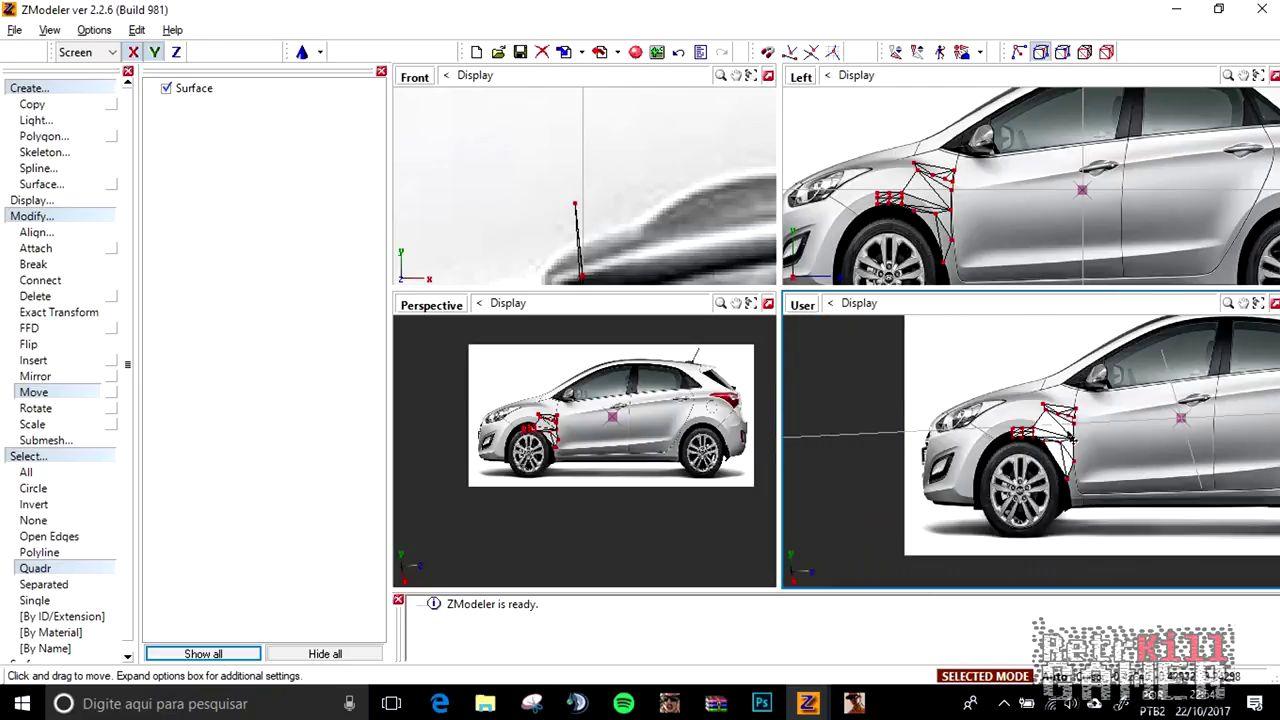
pyautogui.scroll(3, 975, 192)
pyautogui.scroll(-3, 954, 195)
pyautogui.moveTo(965, 230); pyautogui.dragTo(941, 184, button='middle')
pyautogui.click(1087, 423)
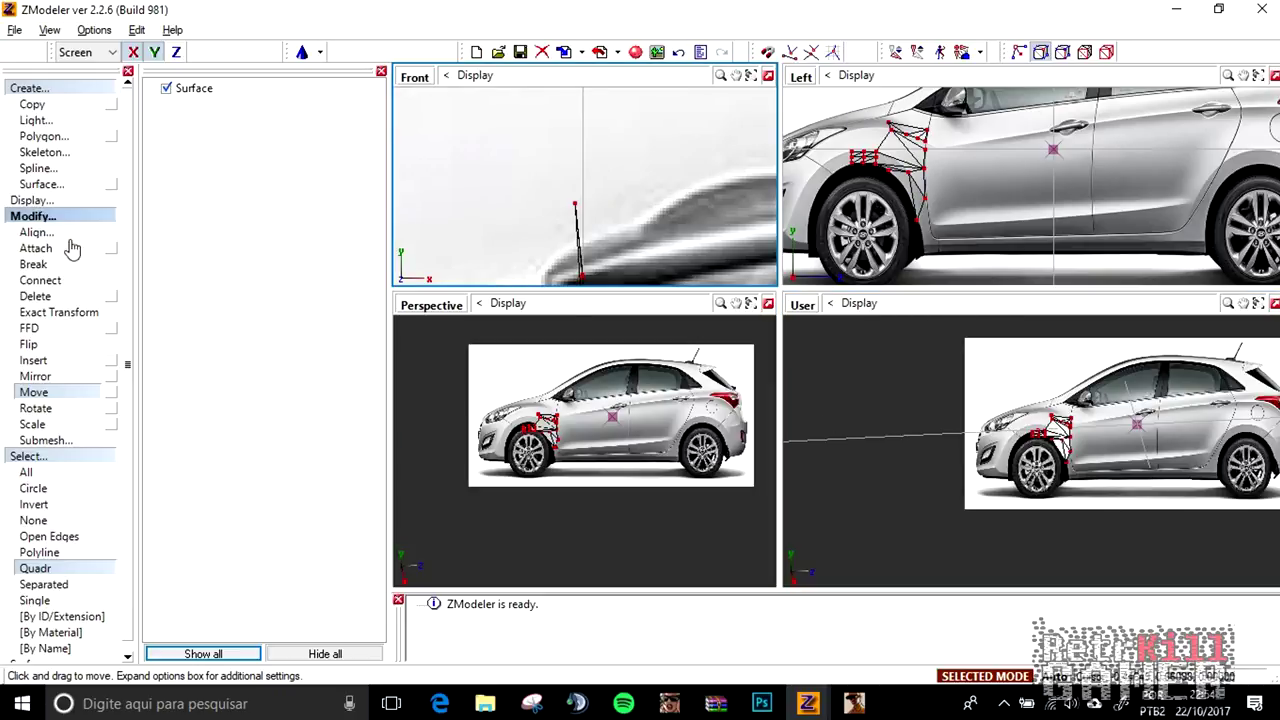
pyautogui.click(40, 167)
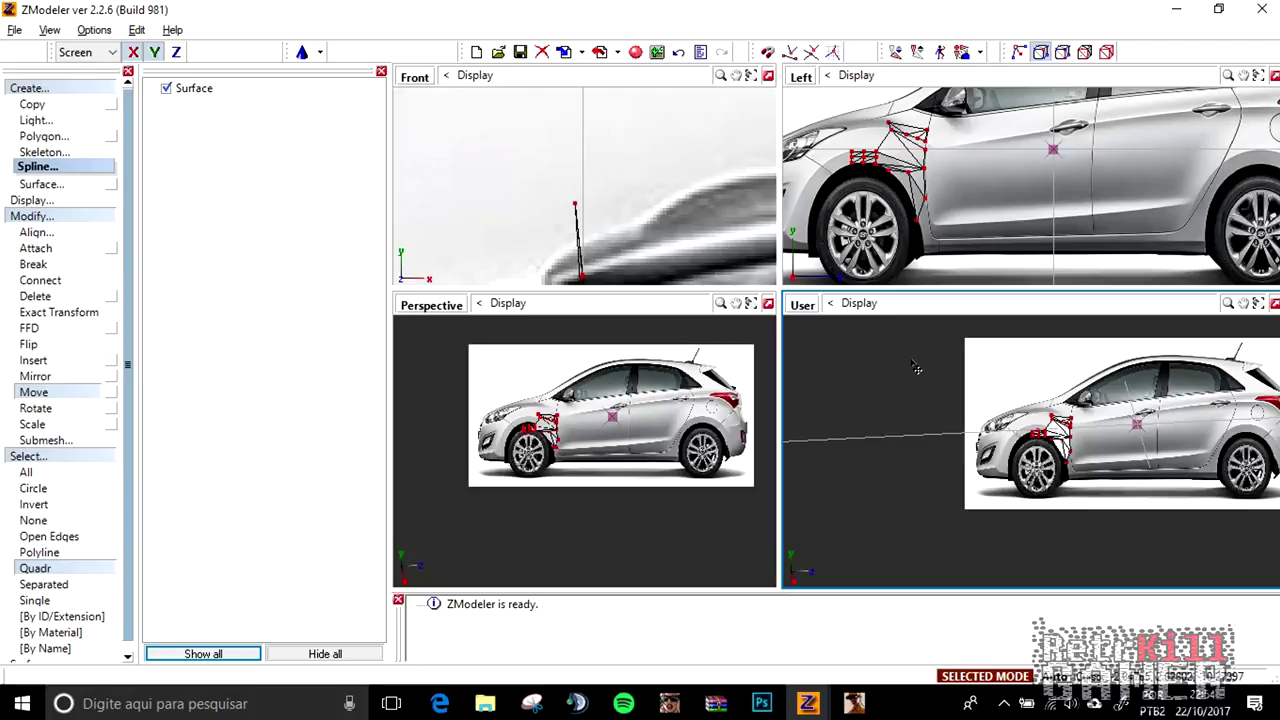
pyautogui.scroll(6, 975, 483)
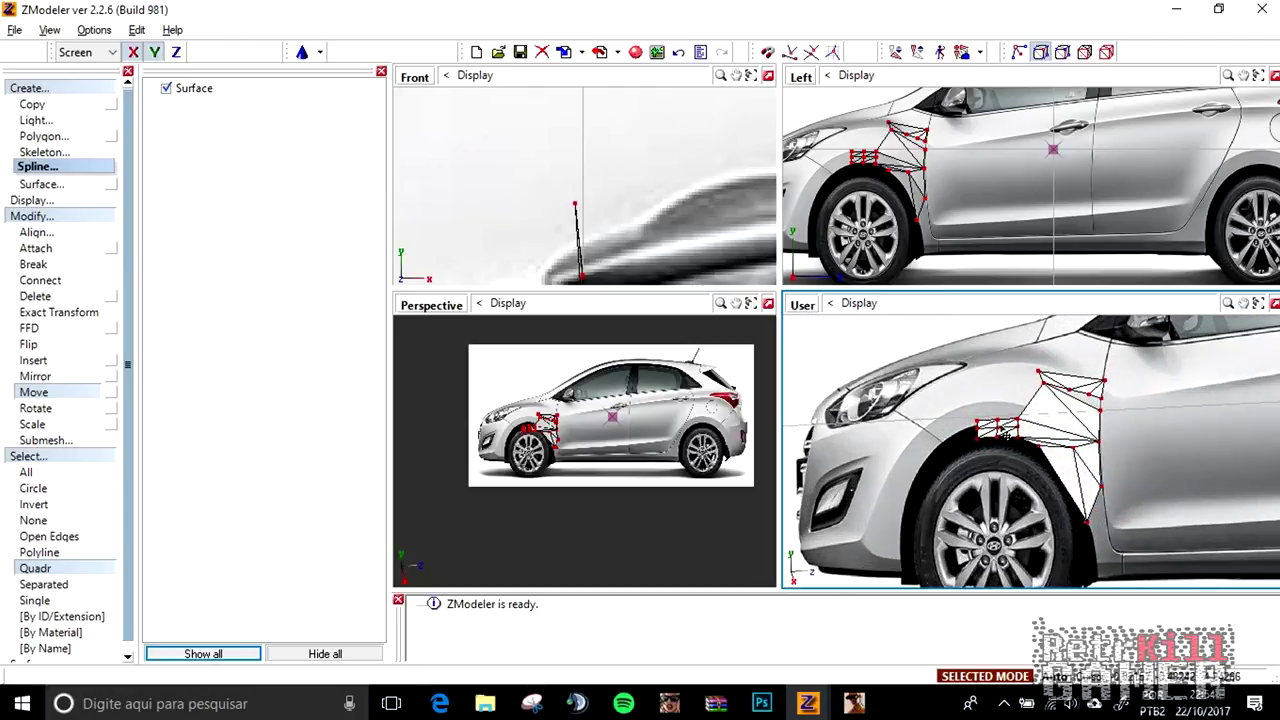
pyautogui.moveTo(980, 516); pyautogui.dragTo(915, 480, button='middle')
pyautogui.scroll(-5, 963, 468)
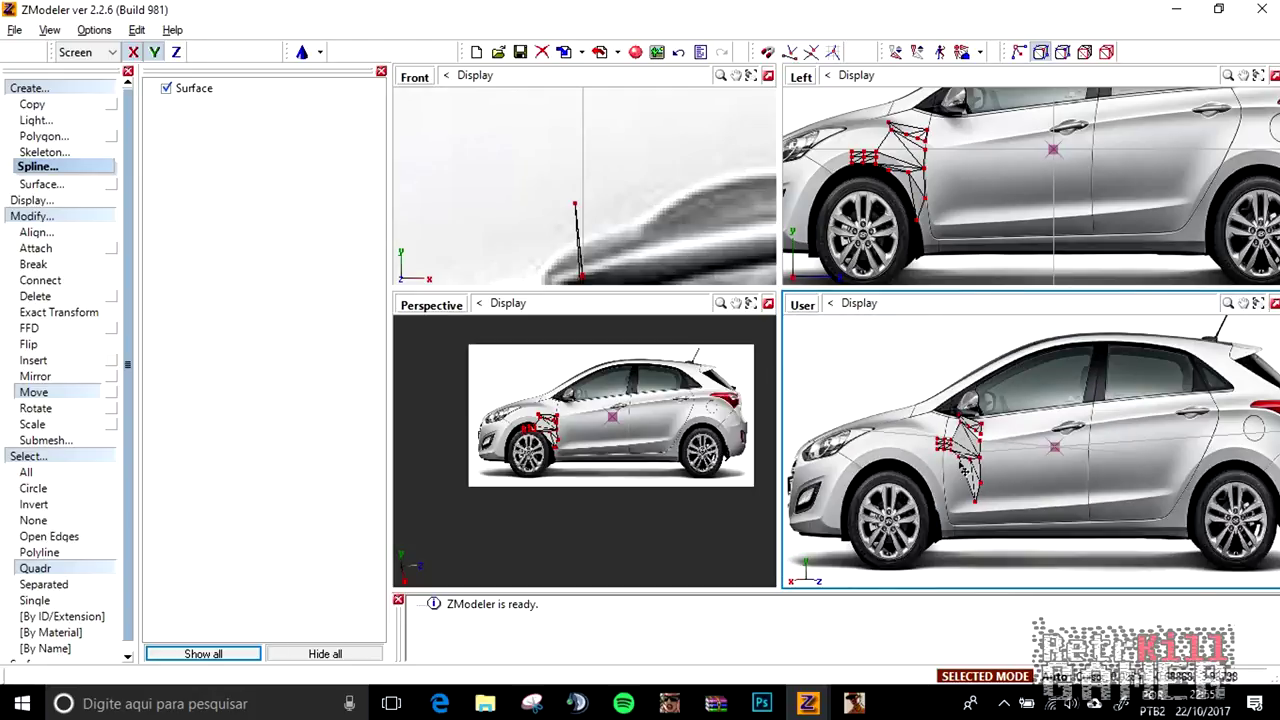